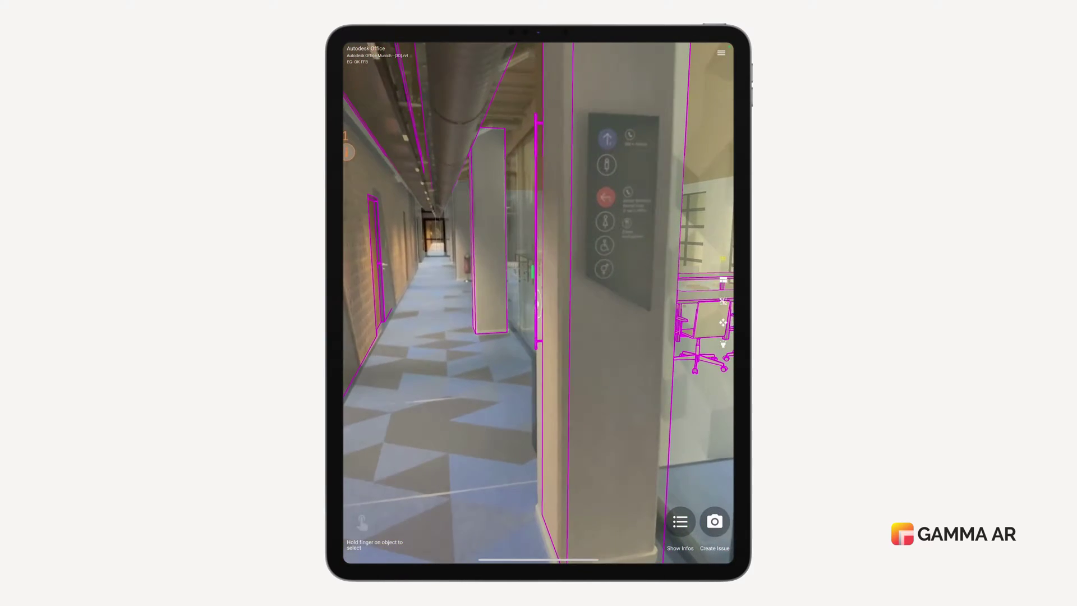
Mark two rectangular concrete columns along the corridor as completed in GAMMA AR
{"action": "left_click", "coordinate": [611, 392]}
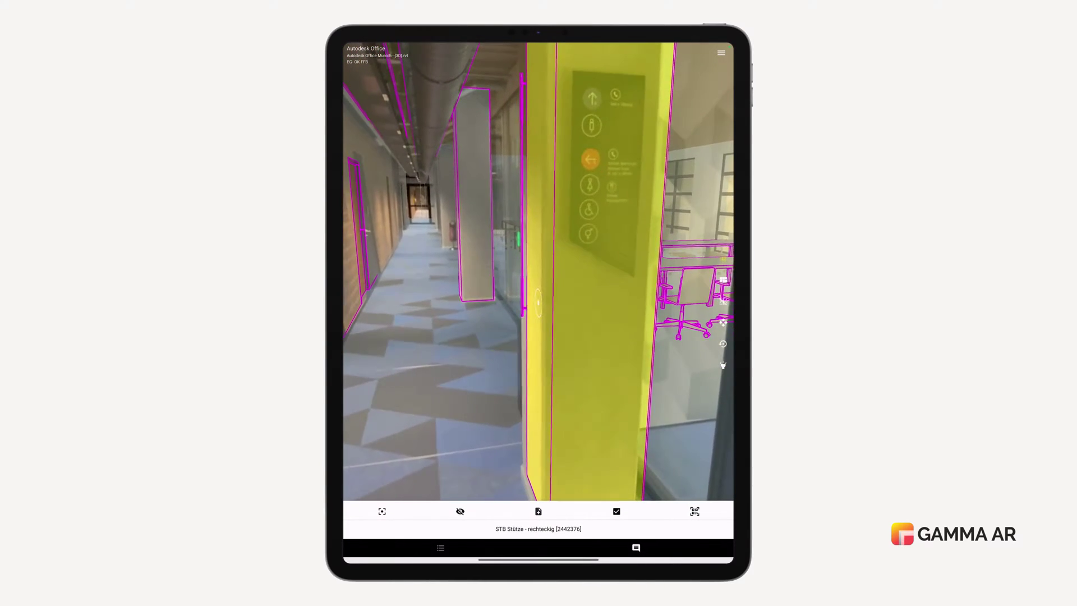
{"action": "left_click", "coordinate": [616, 511]}
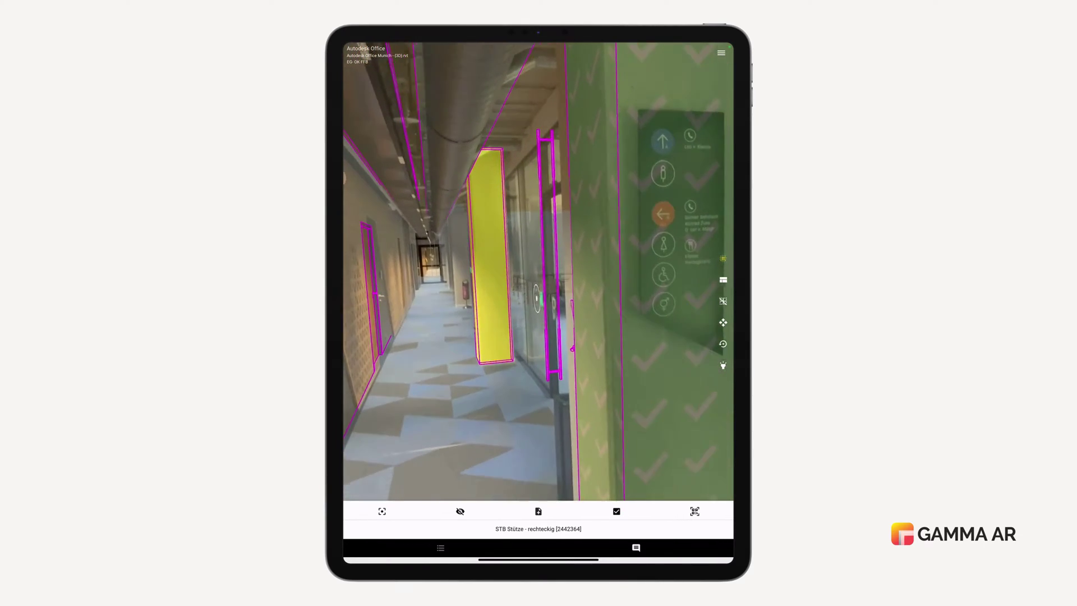
{"action": "left_click", "coordinate": [617, 512]}
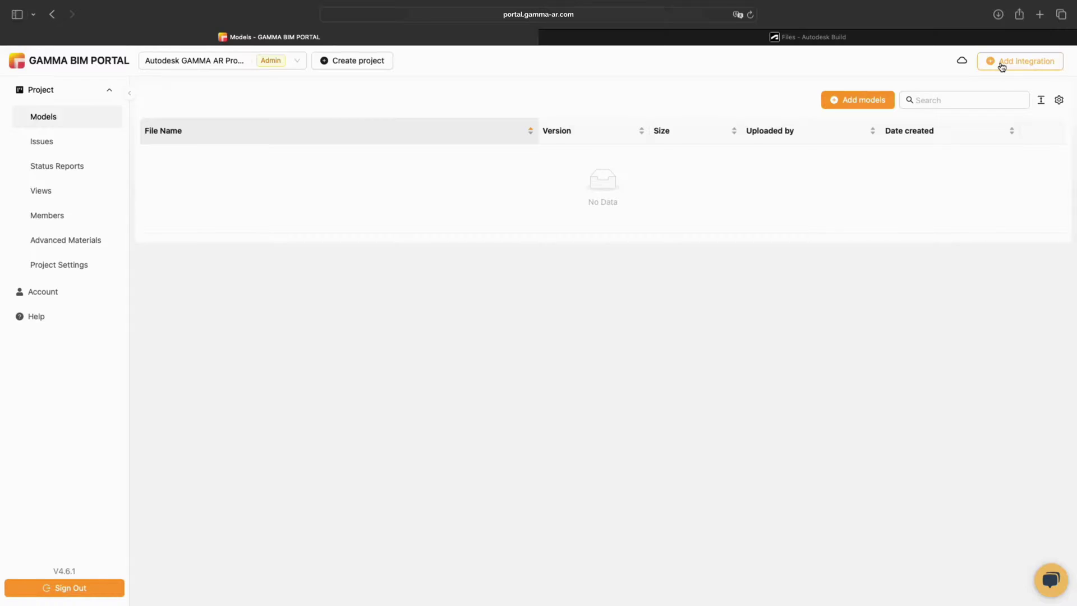
Connect the project to the ACC project Autodesk GAMMA AR Progress Tracking and enable status-report sync to ACC Assets
{"action": "left_click", "coordinate": [1002, 66]}
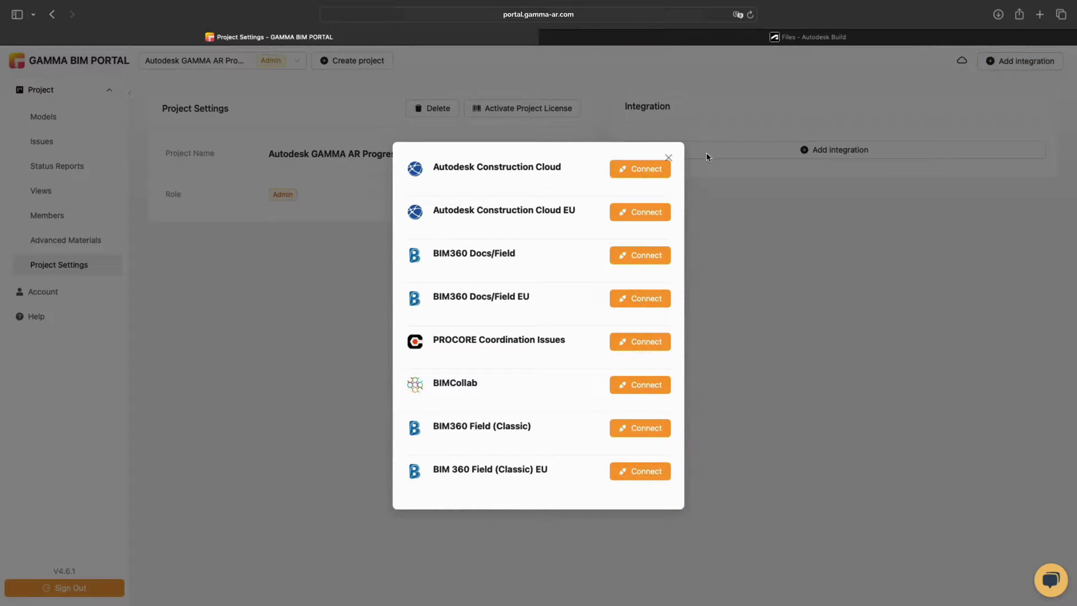
{"action": "left_click", "coordinate": [640, 169]}
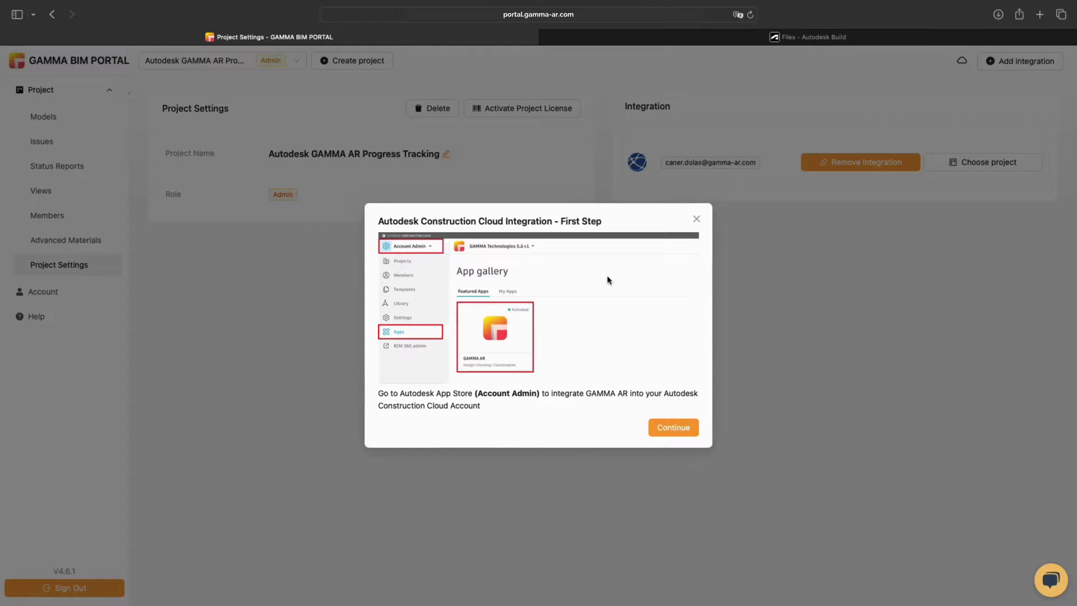
{"action": "left_click", "coordinate": [660, 426]}
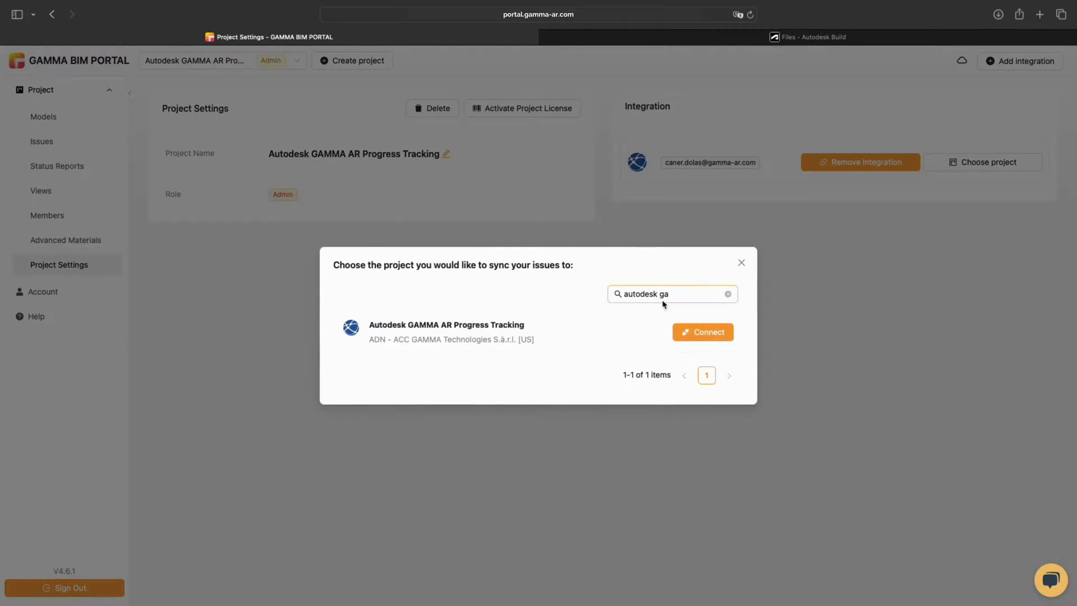
{"action": "left_click", "coordinate": [701, 334]}
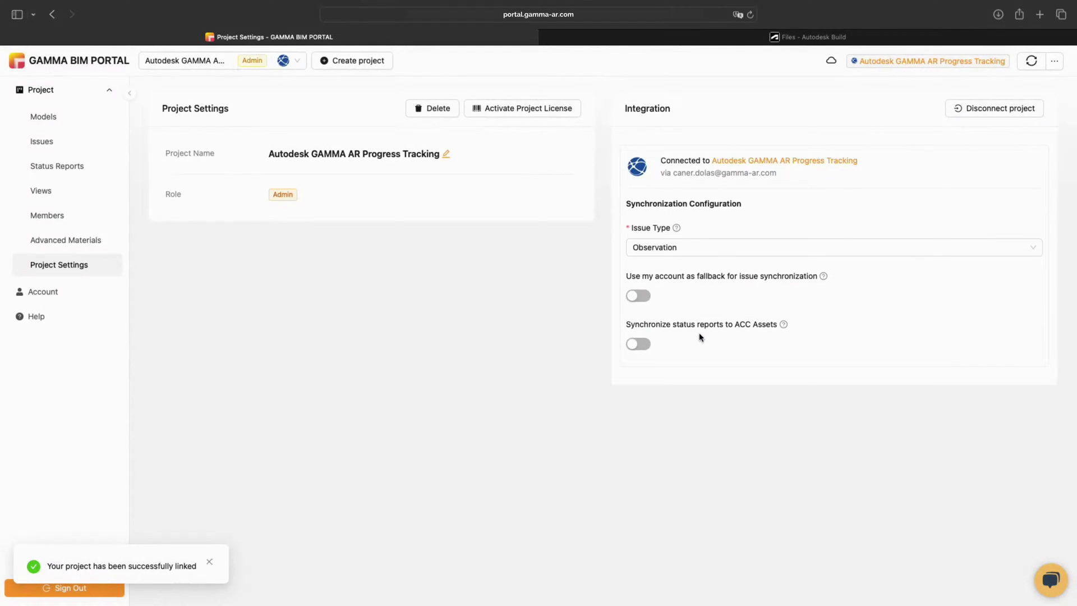
{"action": "left_click", "coordinate": [644, 346]}
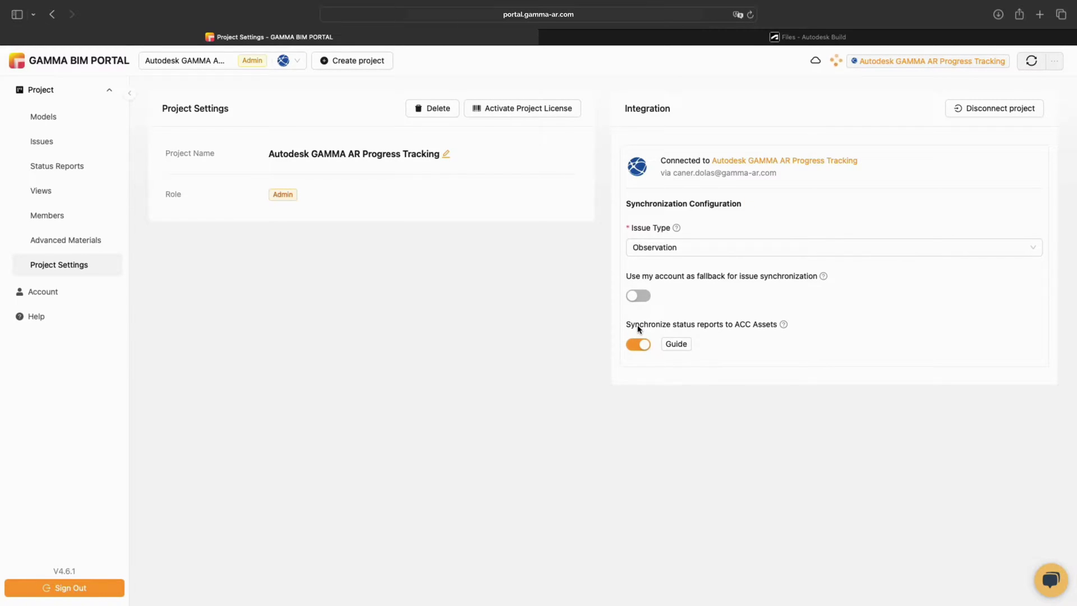
Sync with ACC and list the 51 status reports with their Solved/Completed or Problem statuses
{"action": "left_click", "coordinate": [1030, 67]}
{"action": "left_click", "coordinate": [85, 170]}
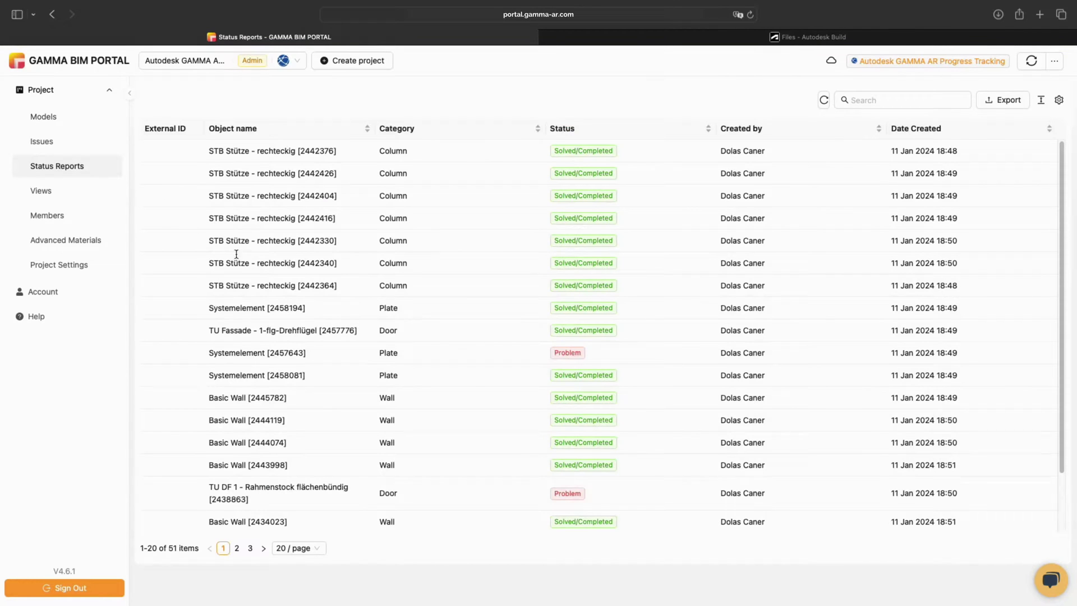
{"action": "scroll", "coordinate": [338, 304], "scroll_direction": "up", "scroll_amount": 3}
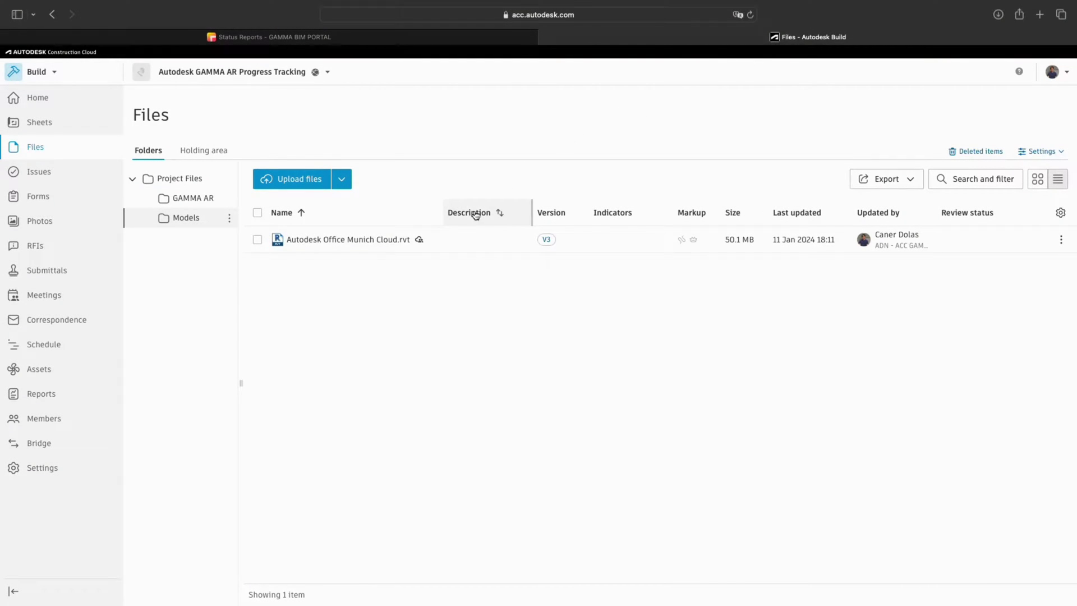
Check Assets settings for the GAMMA AR STATUS status set and GAMMA AR REFERENCE ID custom field
{"action": "left_click", "coordinate": [38, 372]}
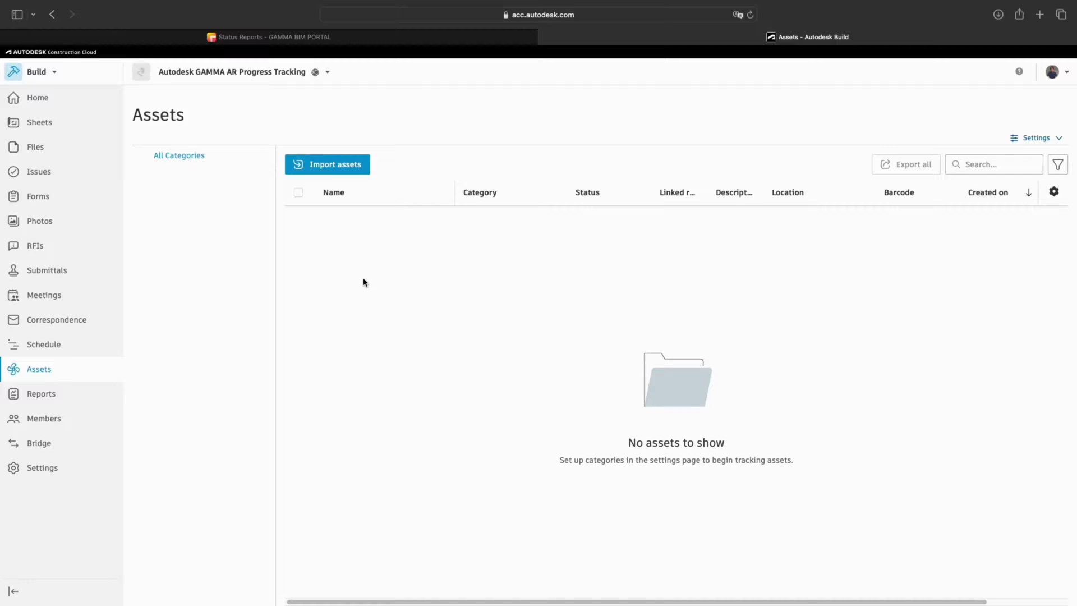
{"action": "left_click", "coordinate": [1018, 145]}
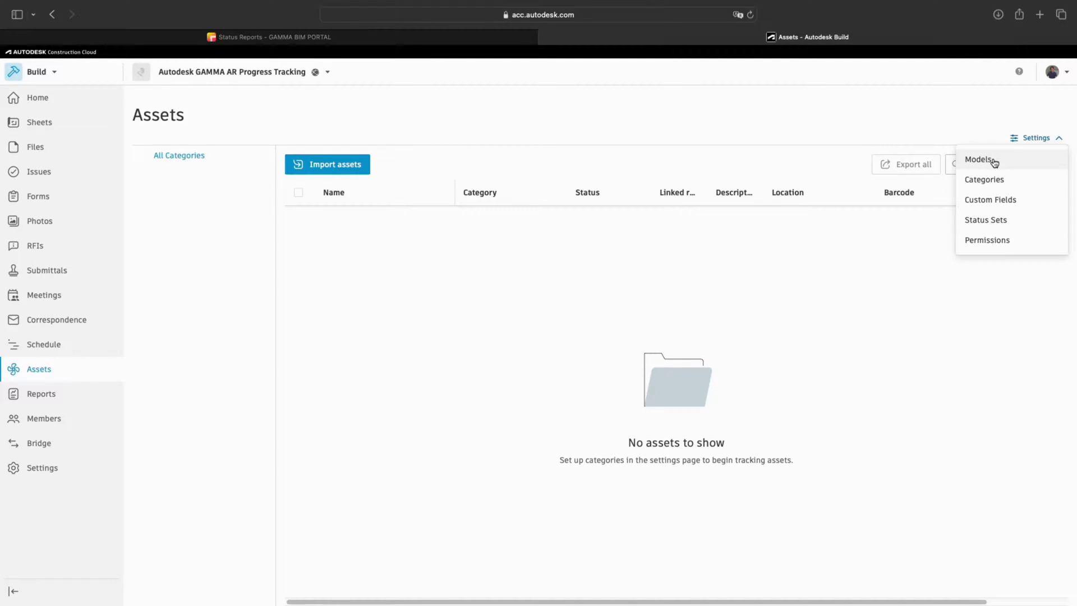
{"action": "left_click", "coordinate": [988, 228]}
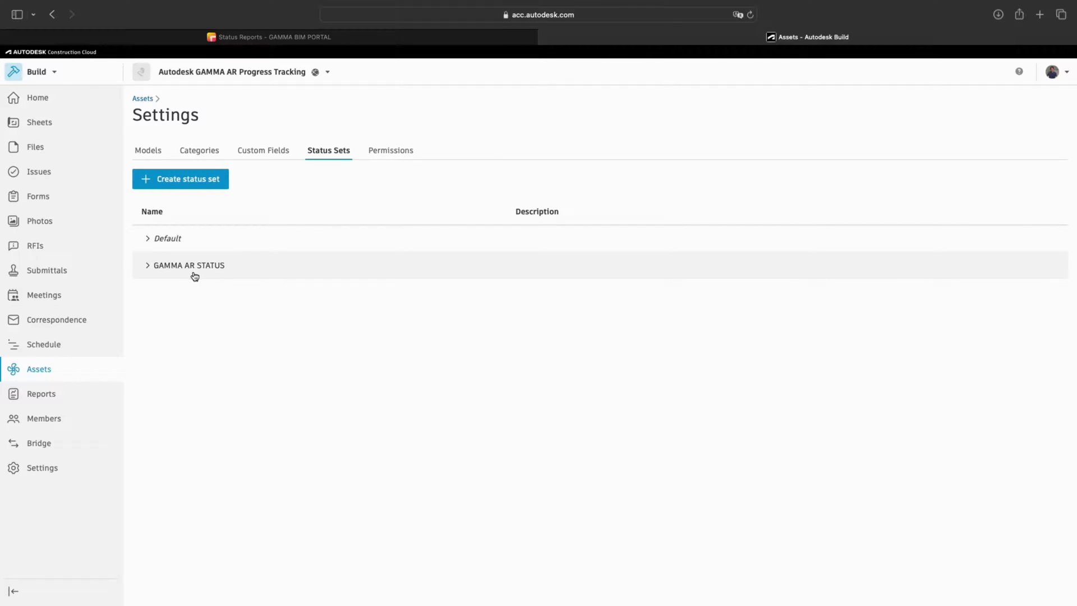
{"action": "left_click", "coordinate": [270, 159]}
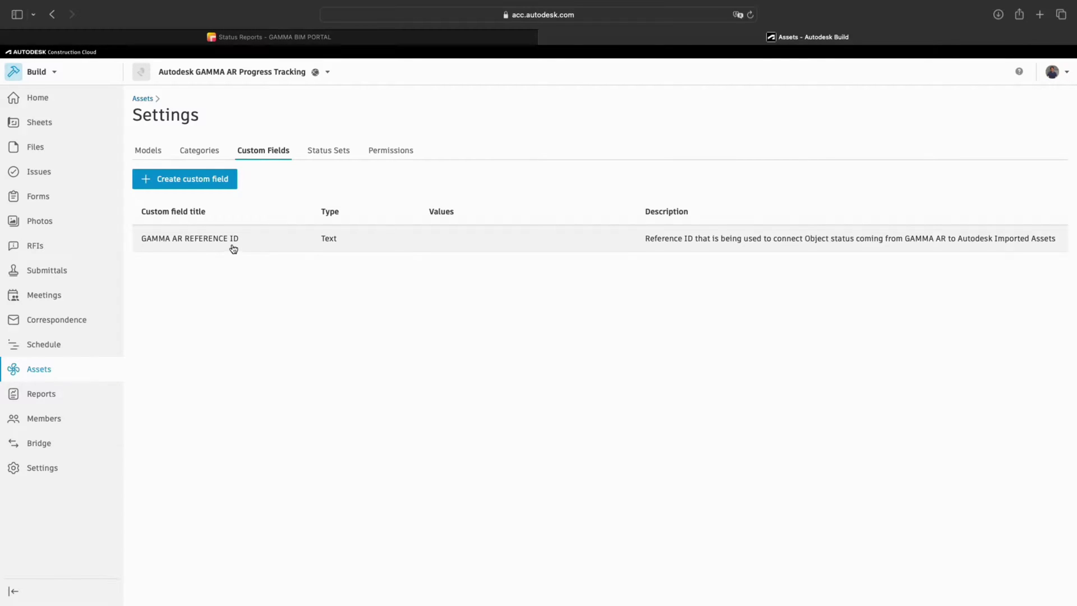
Create category 'ACC PROGRESS TRACKING WITH GAMMA' with status set GAMMA AR STATUS and field GAMMA AR REFERENCE ID
{"action": "left_click", "coordinate": [203, 153]}
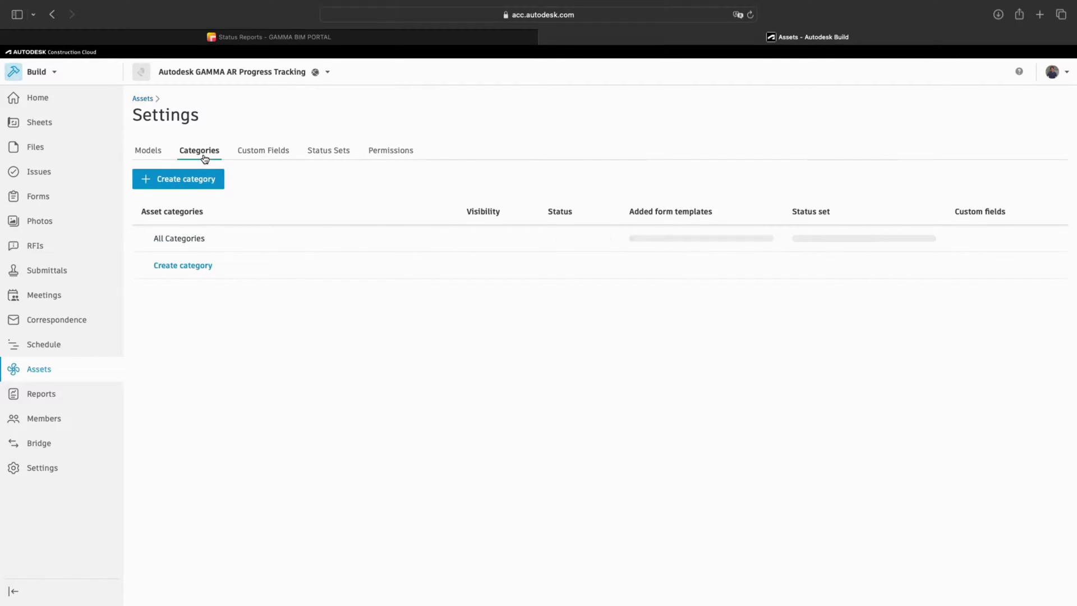
{"action": "left_click", "coordinate": [198, 190]}
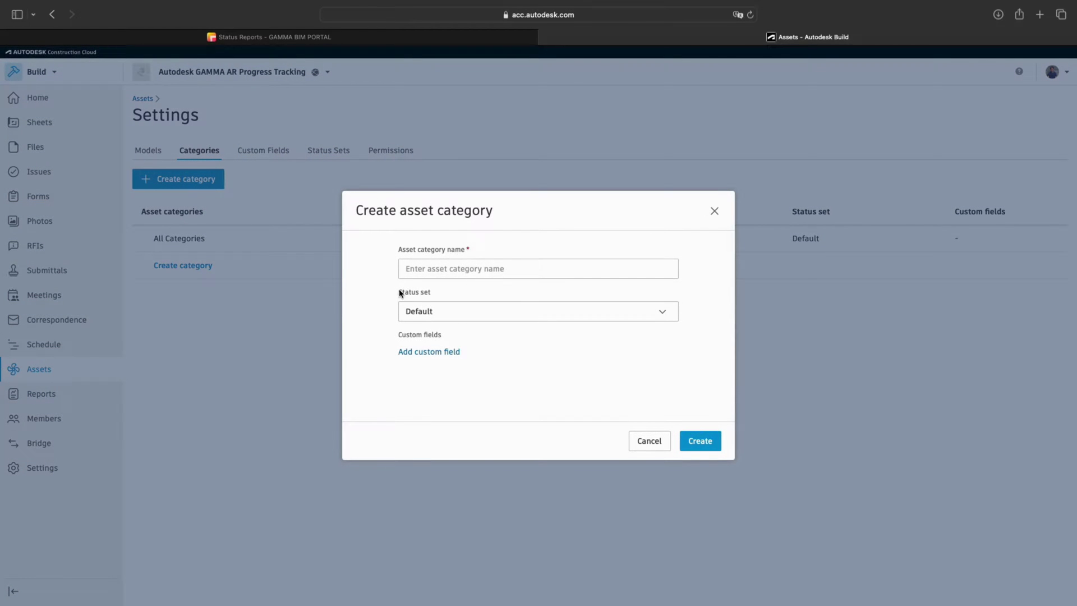
{"action": "left_click", "coordinate": [423, 271]}
{"action": "type", "text": "ACC PRO"}
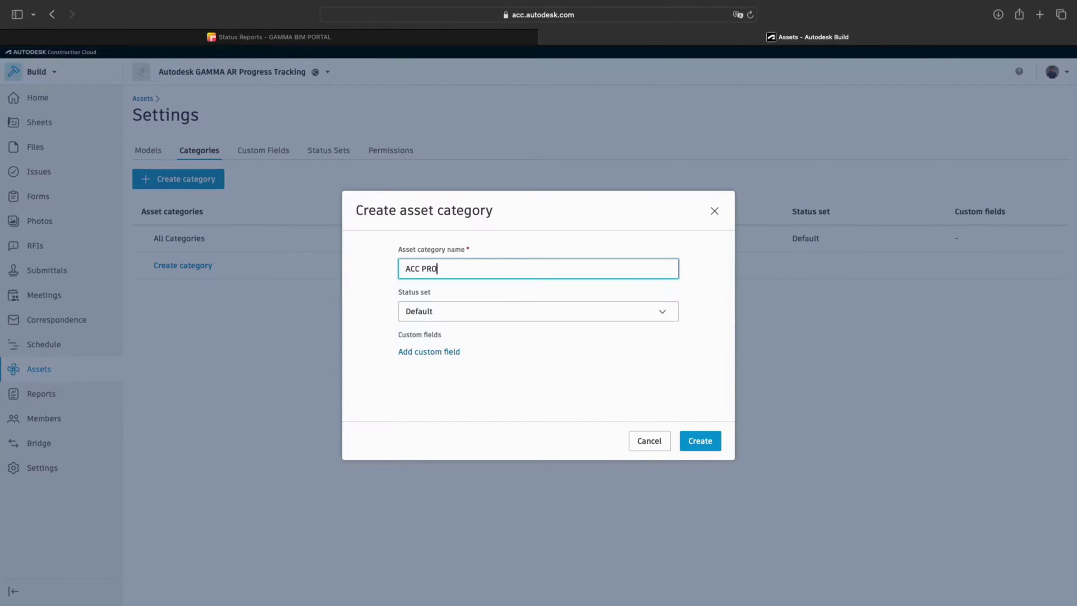
{"action": "type", "text": "GRESS TRACKING WITH GAMMA"}
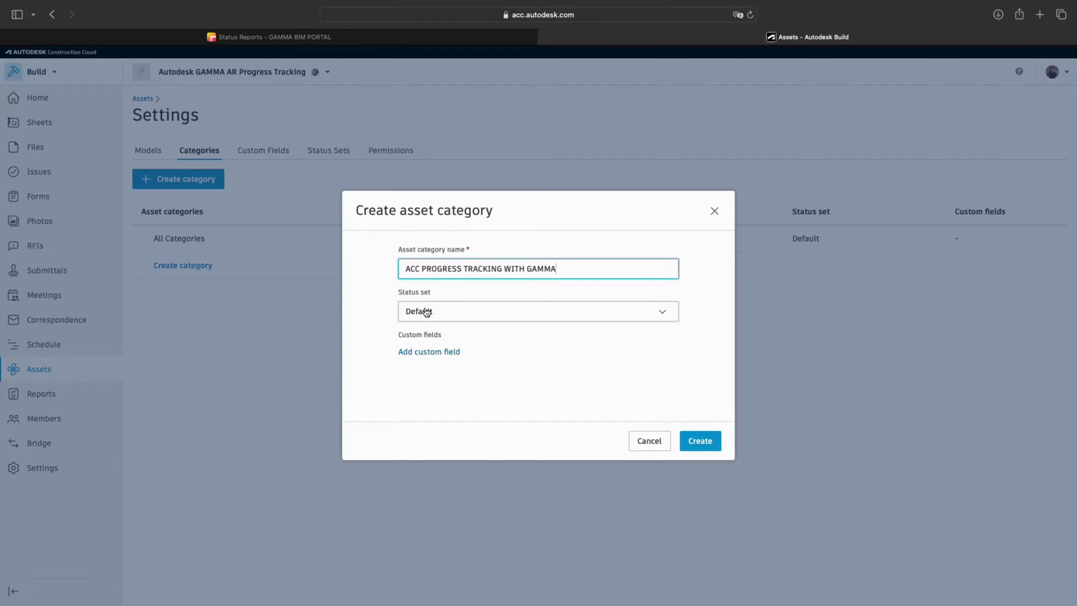
{"action": "left_click", "coordinate": [425, 313]}
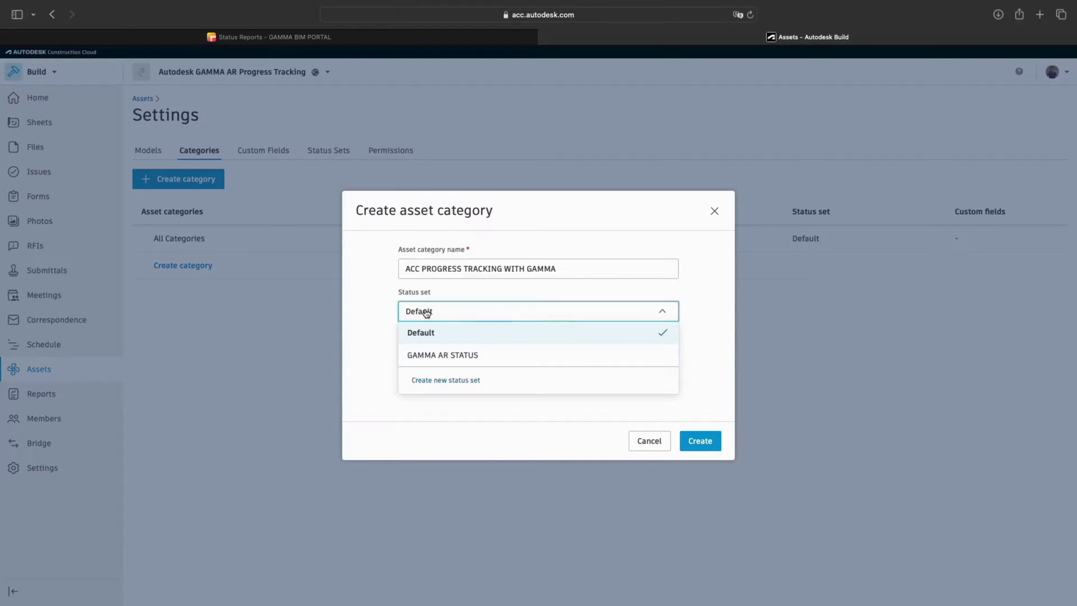
{"action": "left_click", "coordinate": [440, 355]}
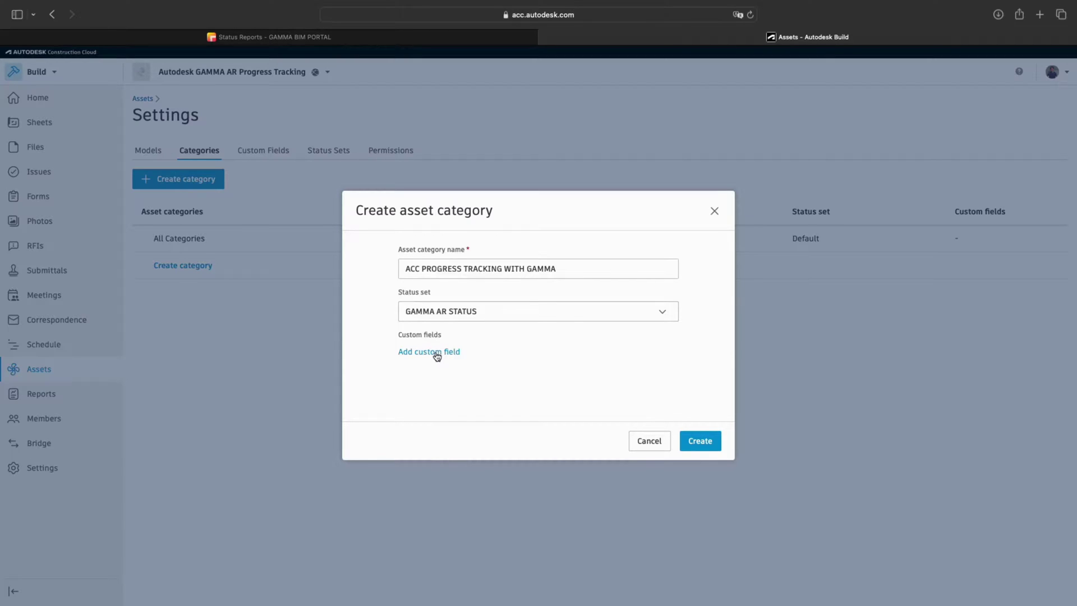
{"action": "left_click", "coordinate": [437, 353]}
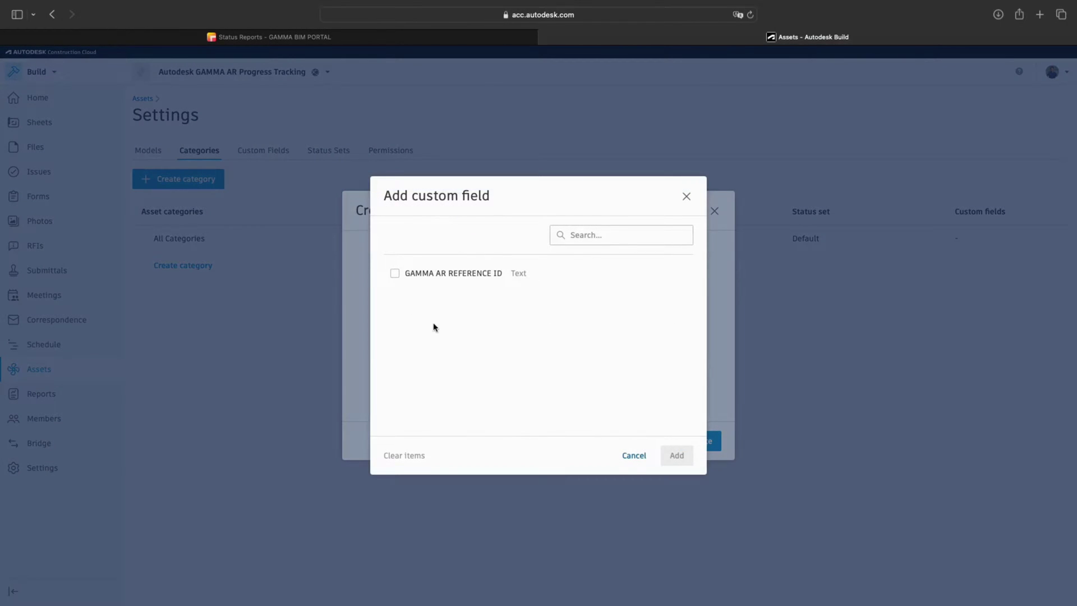
{"action": "left_click", "coordinate": [396, 274]}
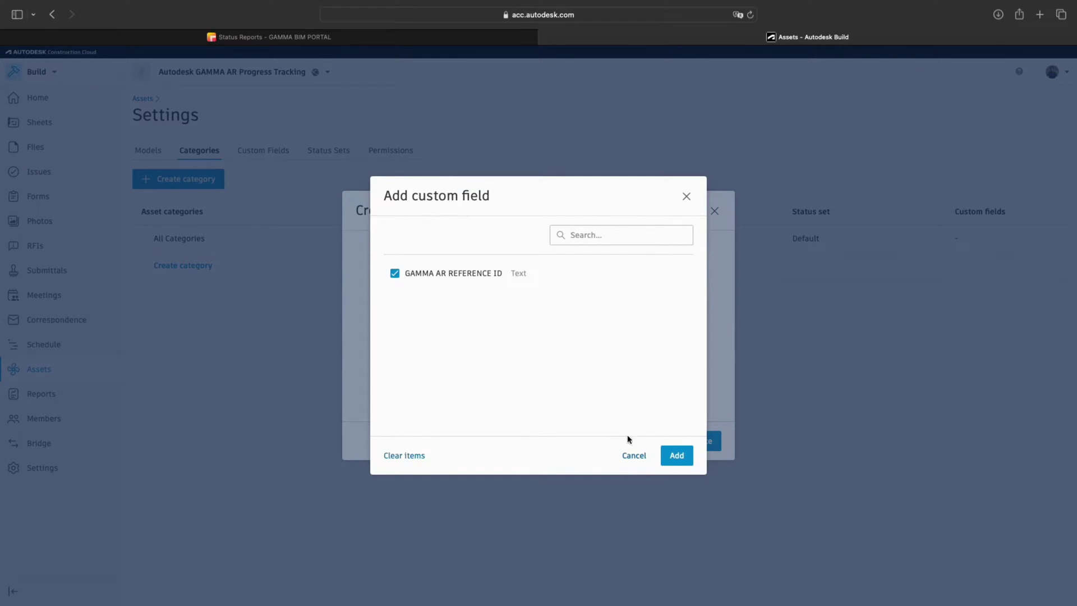
{"action": "left_click", "coordinate": [678, 455]}
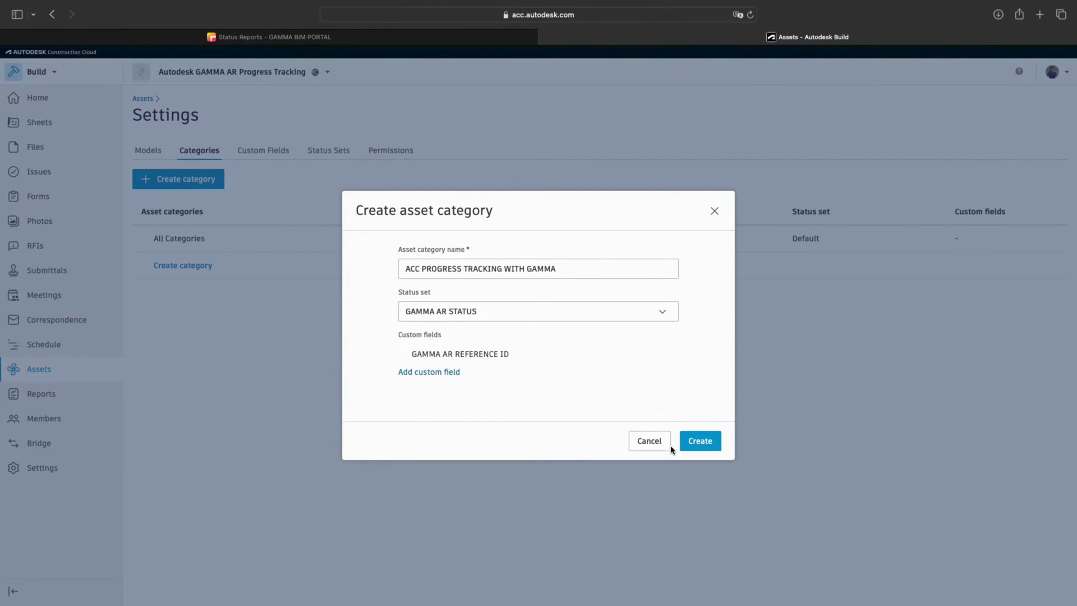
{"action": "left_click", "coordinate": [695, 449]}
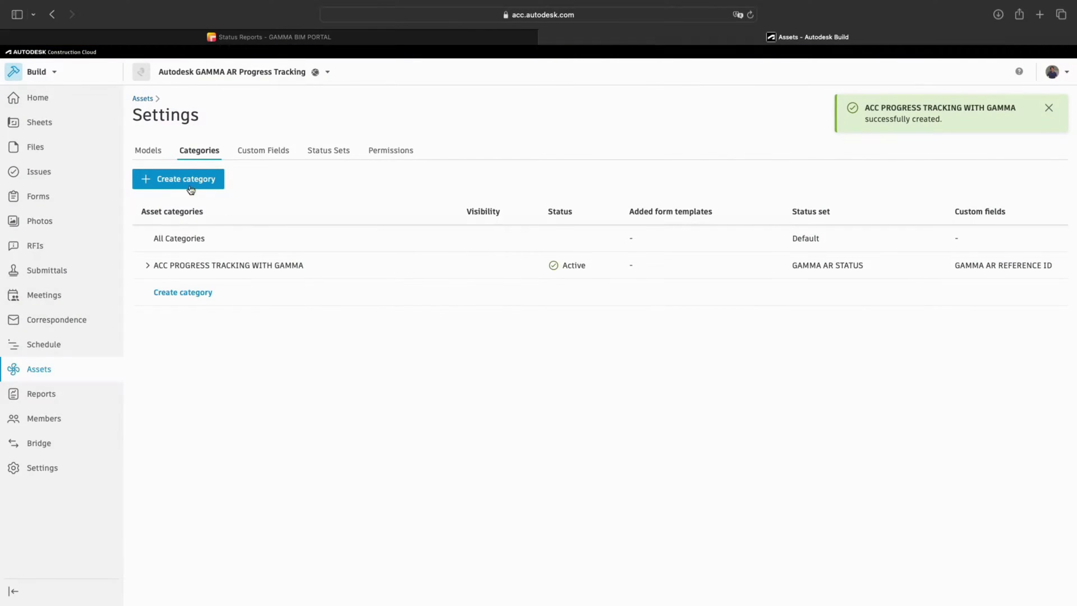
Add Autodesk Office Munich Cloud.rvt from Project Files > Models and view its details
{"action": "left_click", "coordinate": [156, 160]}
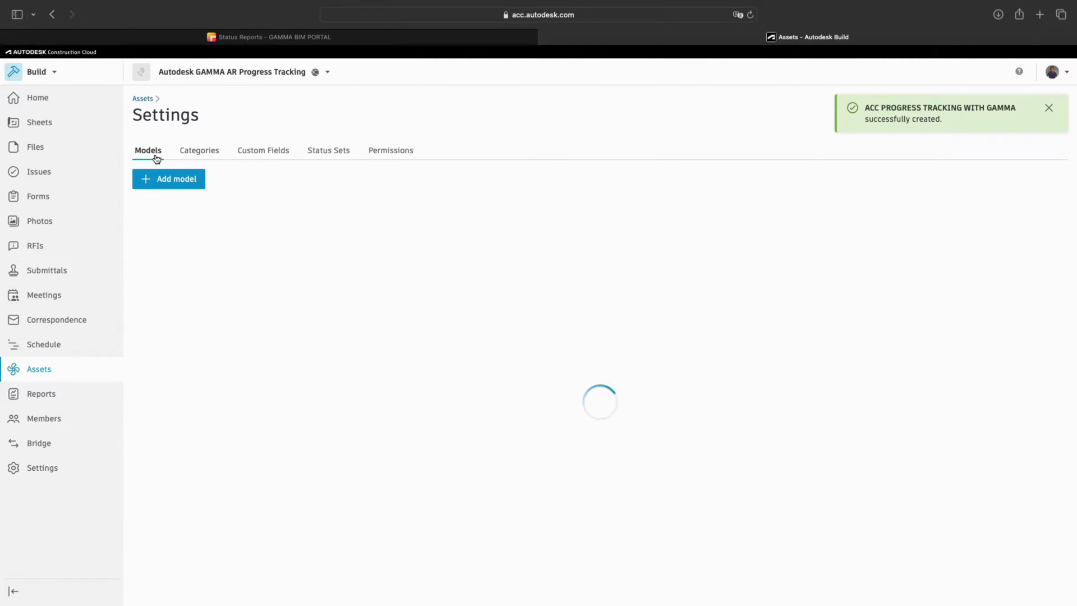
{"action": "left_click", "coordinate": [169, 181]}
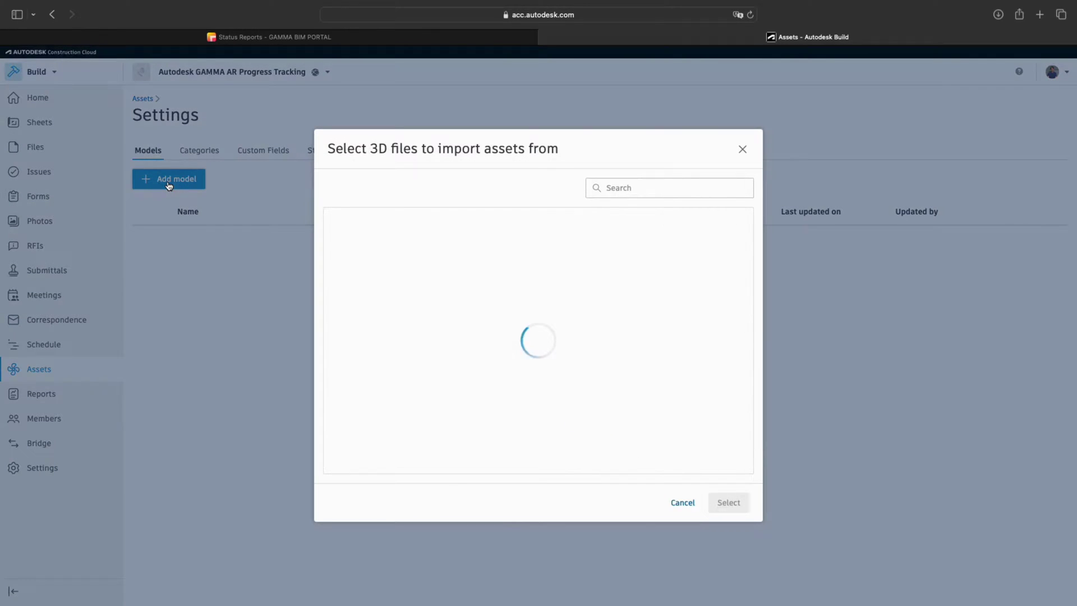
{"action": "left_click", "coordinate": [337, 222]}
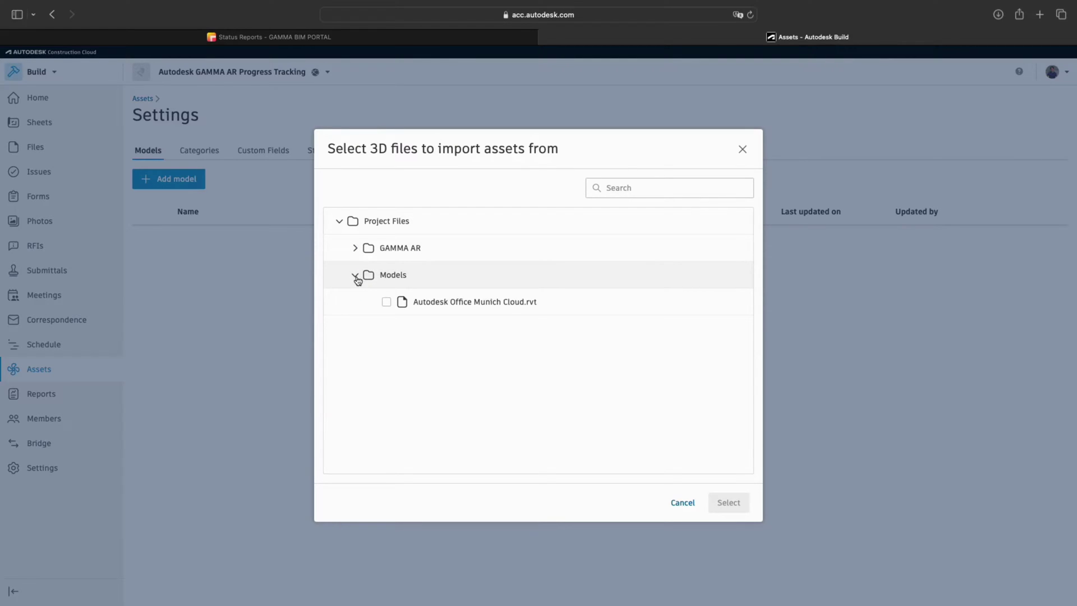
{"action": "left_click", "coordinate": [385, 302]}
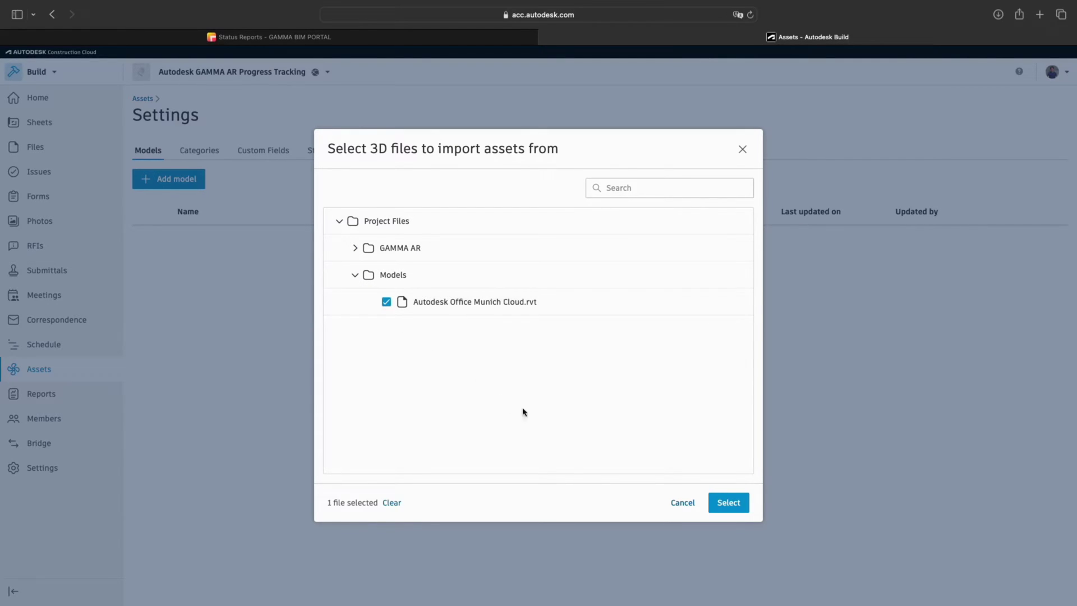
{"action": "left_click", "coordinate": [727, 501]}
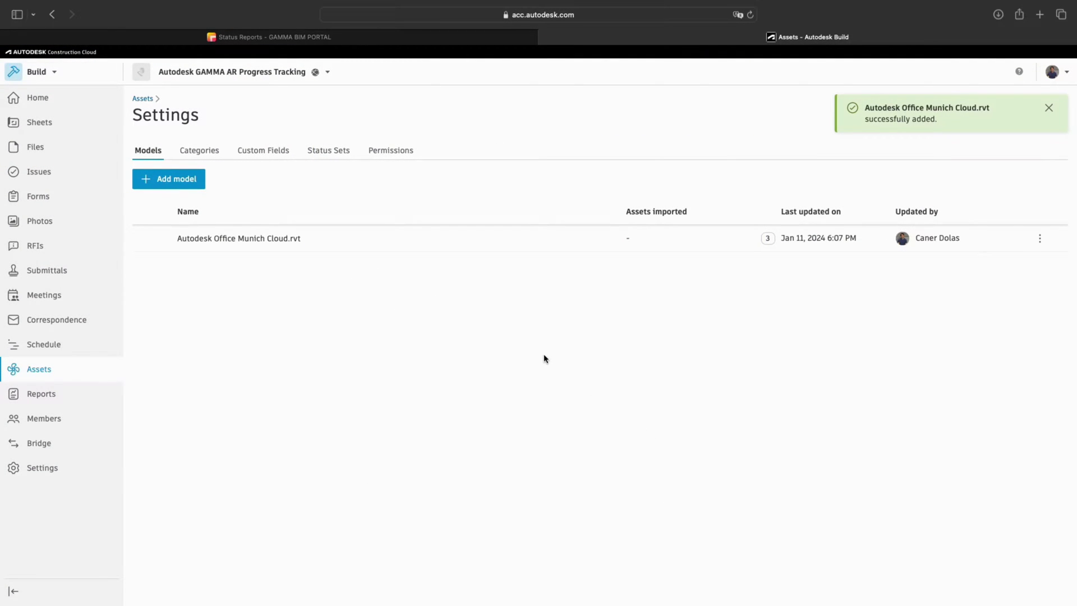
{"action": "left_click", "coordinate": [300, 241]}
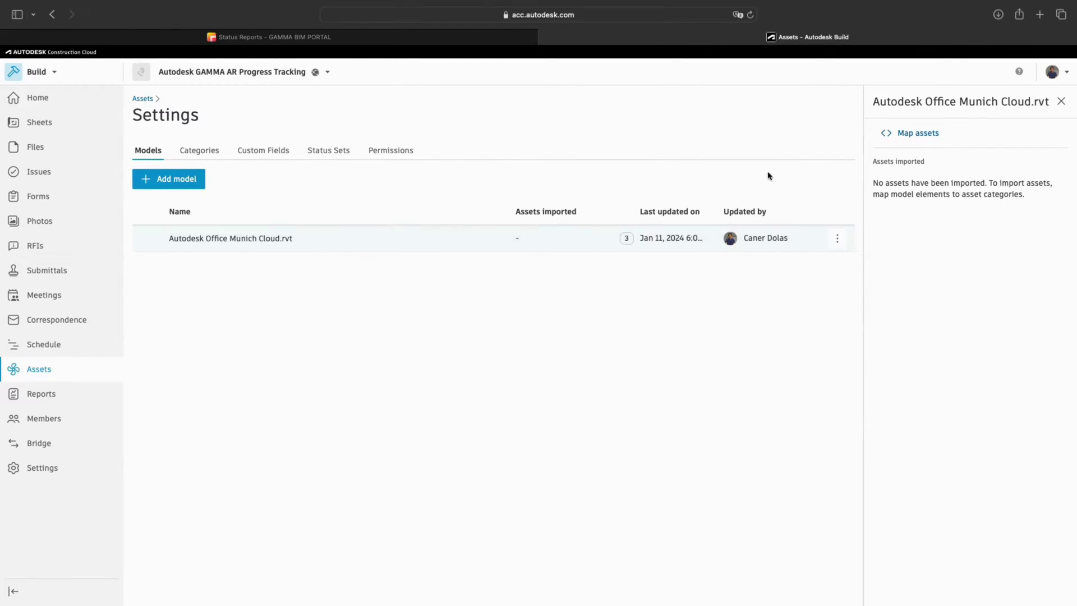
Save an import rule 'QTO Equals' the first value, mapping 763 objects to the GAMMA category
{"action": "left_click", "coordinate": [892, 140]}
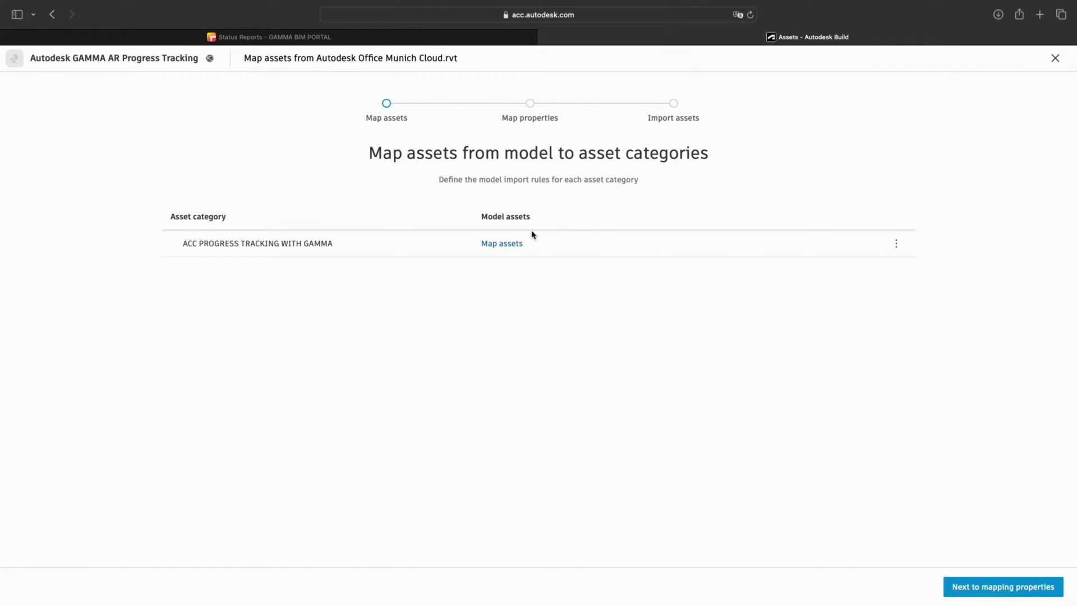
{"action": "left_click", "coordinate": [513, 243]}
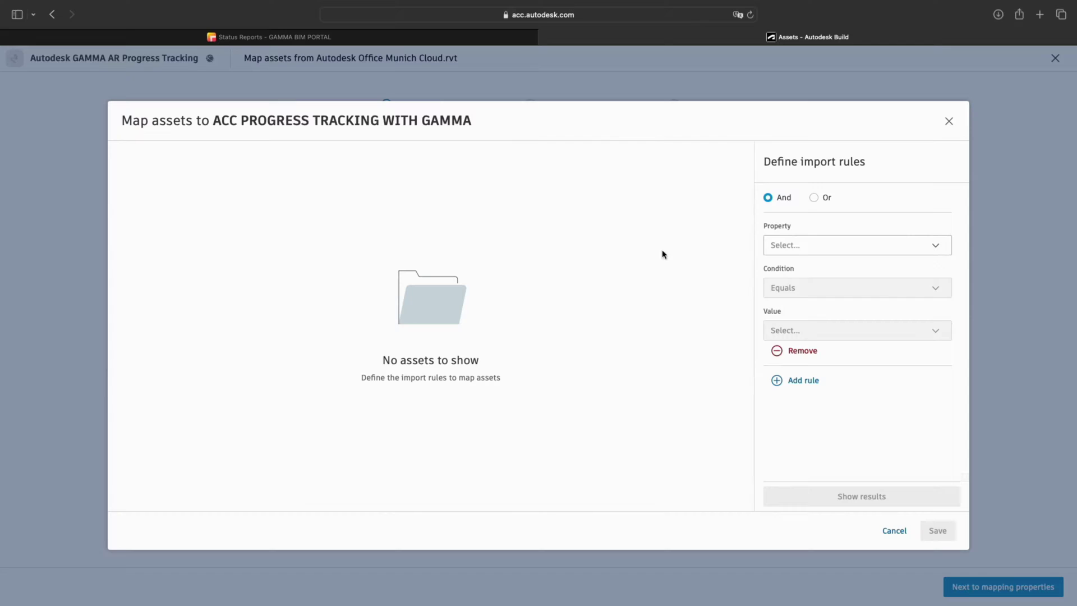
{"action": "left_click", "coordinate": [813, 244]}
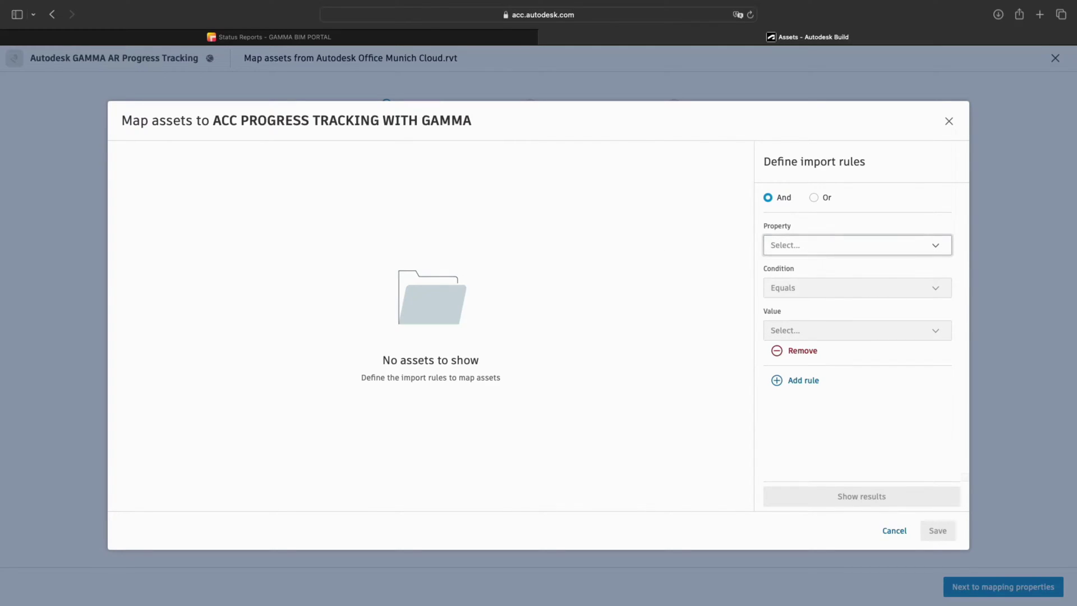
{"action": "type", "text": "qto"}
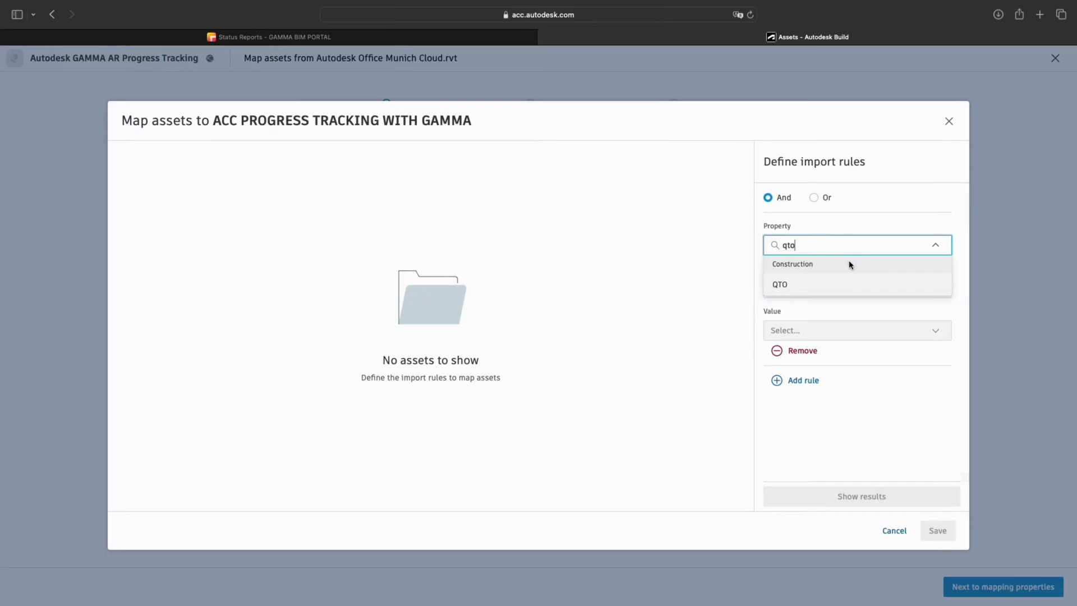
{"action": "left_click", "coordinate": [832, 282]}
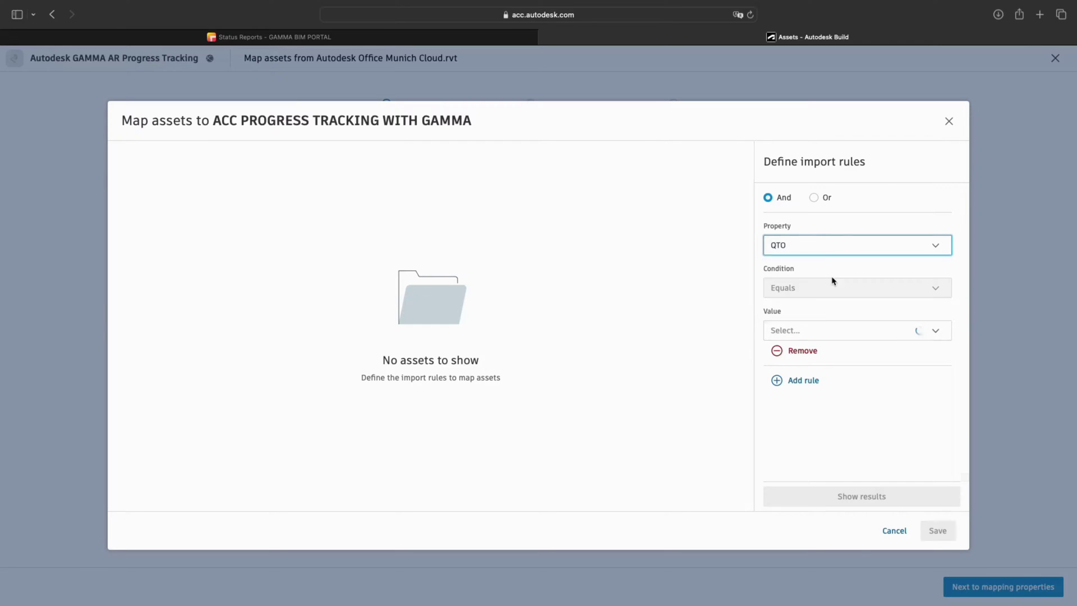
{"action": "left_click", "coordinate": [824, 331]}
{"action": "left_click", "coordinate": [809, 358]}
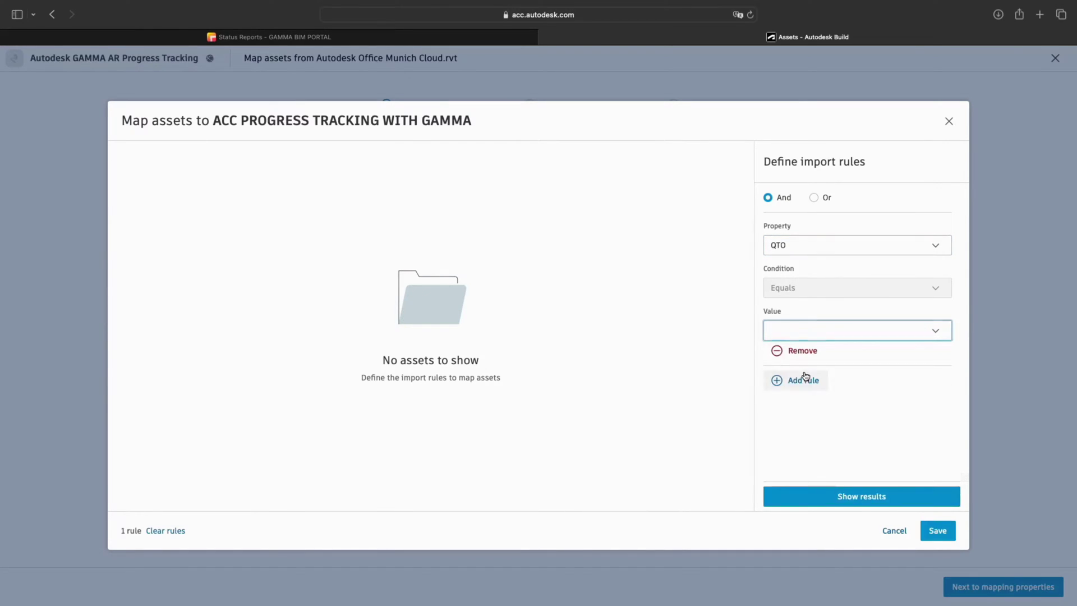
{"action": "left_click", "coordinate": [935, 531]}
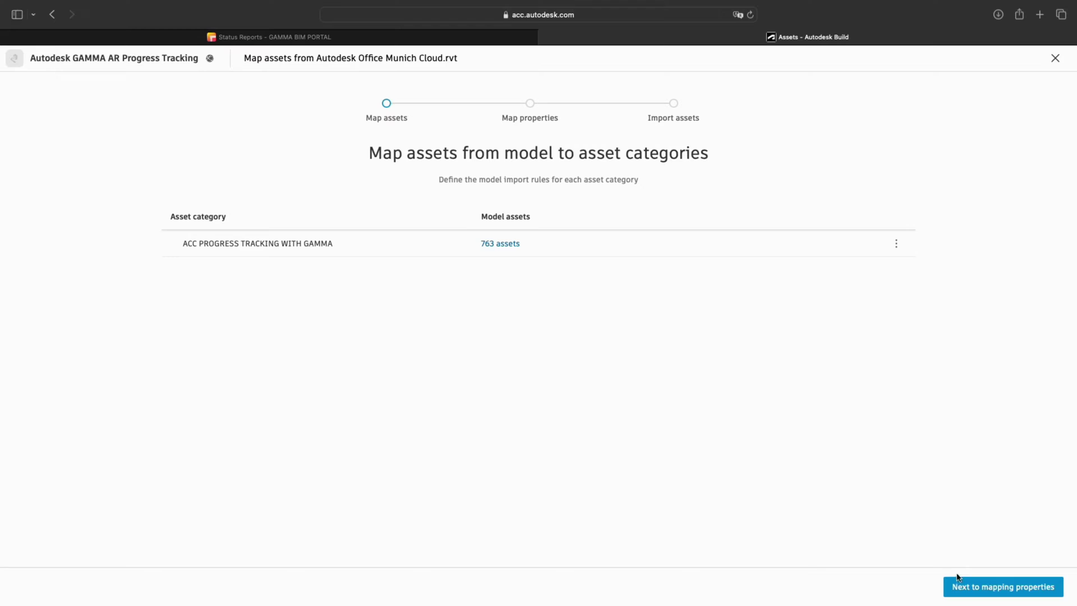
Map the GAMMA AR REFERENCE ID field to the ElementId model property and save
{"action": "left_click", "coordinate": [969, 587]}
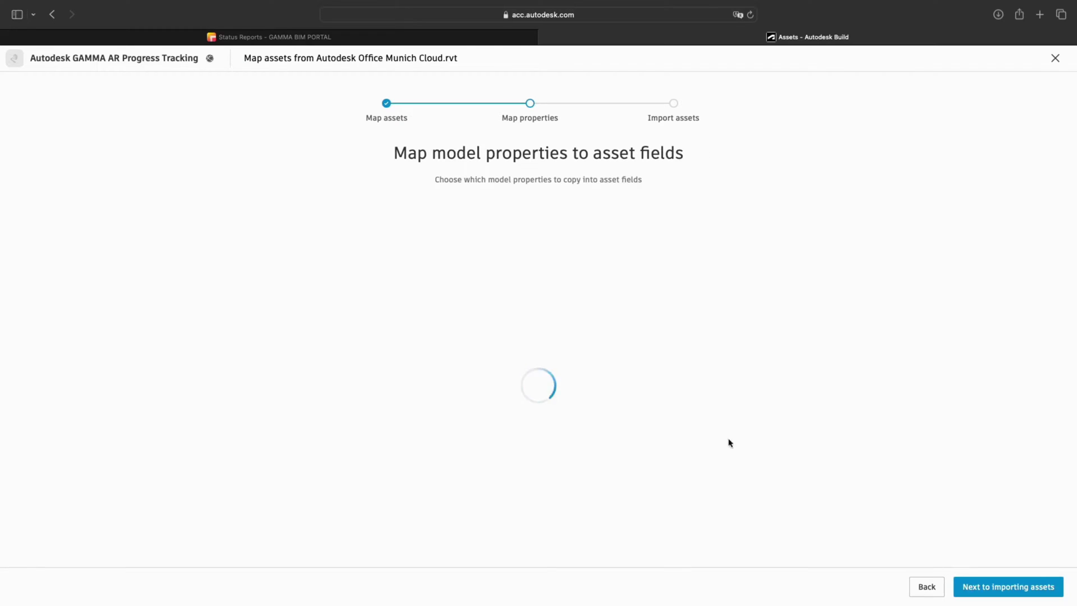
{"action": "left_click", "coordinate": [571, 273]}
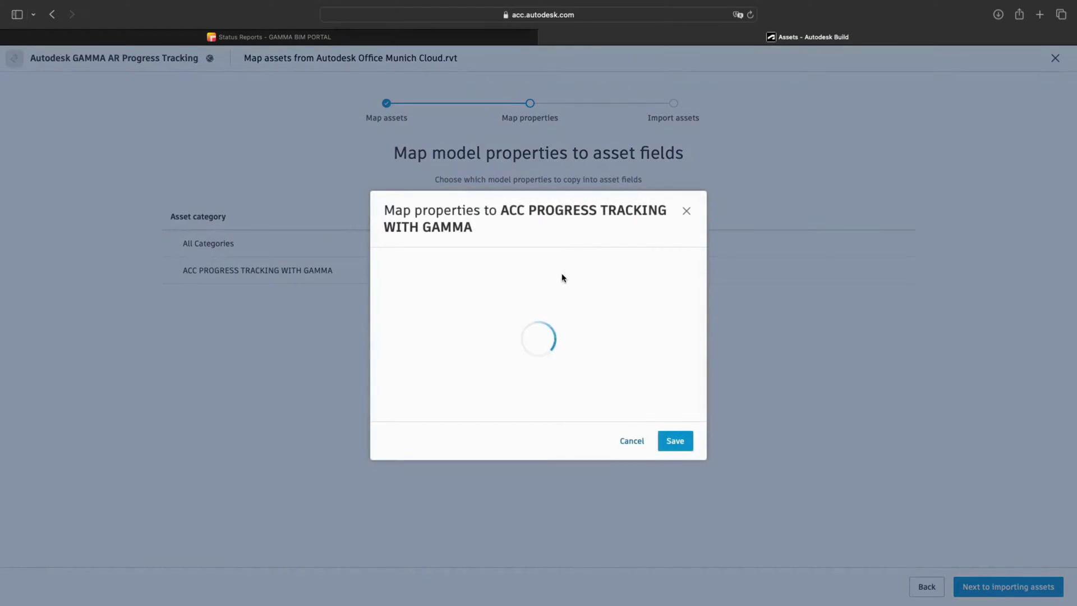
{"action": "scroll", "coordinate": [461, 367], "scroll_direction": "down", "scroll_amount": 2}
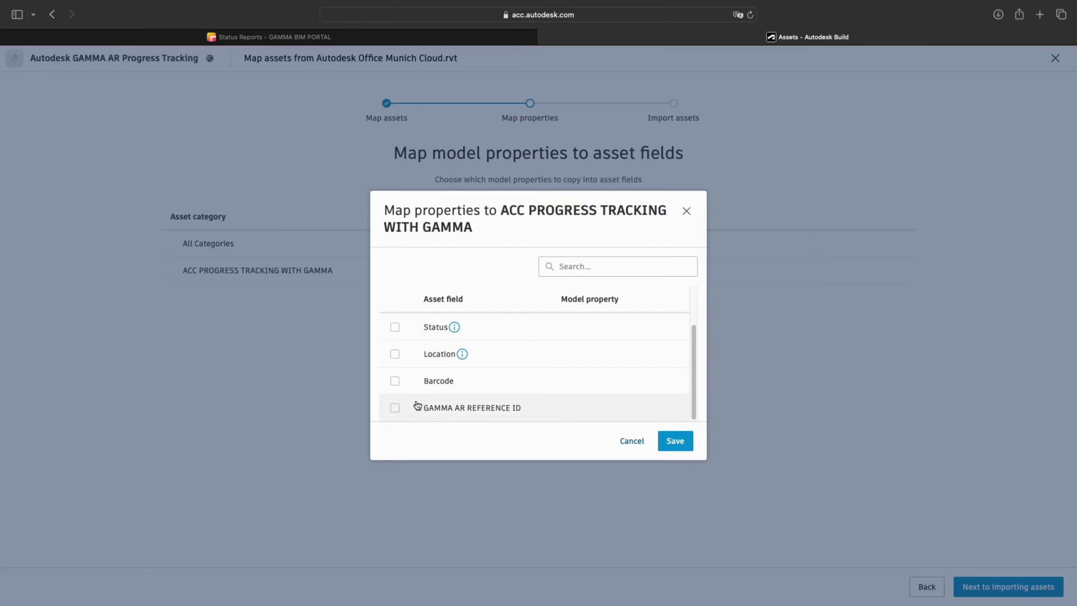
{"action": "left_click", "coordinate": [395, 409]}
{"action": "left_click", "coordinate": [569, 415]}
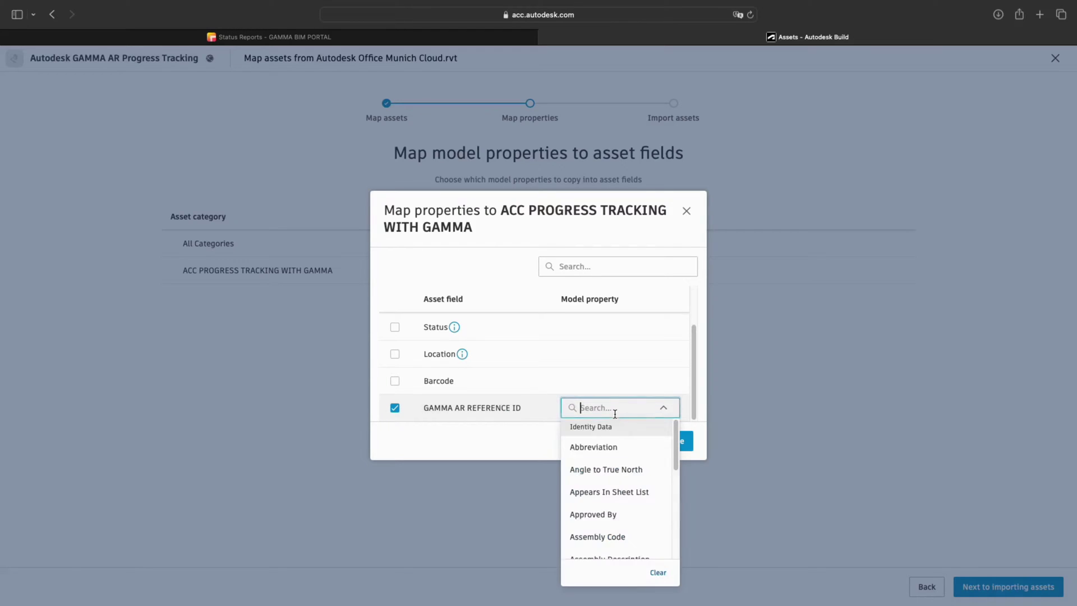
{"action": "type", "text": "elementid"}
{"action": "left_click", "coordinate": [598, 446]}
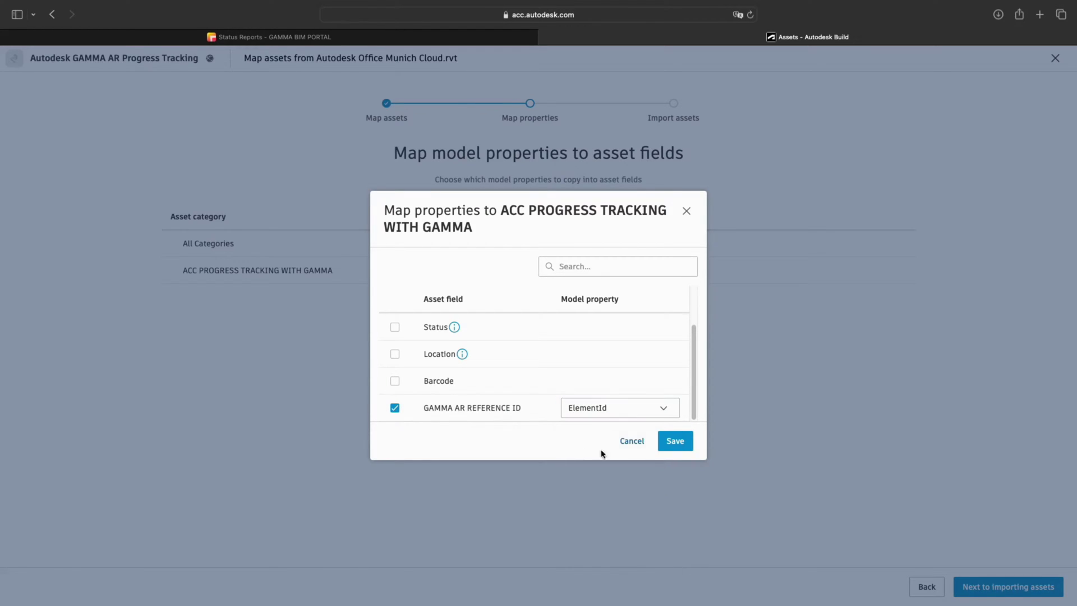
{"action": "left_click", "coordinate": [682, 445]}
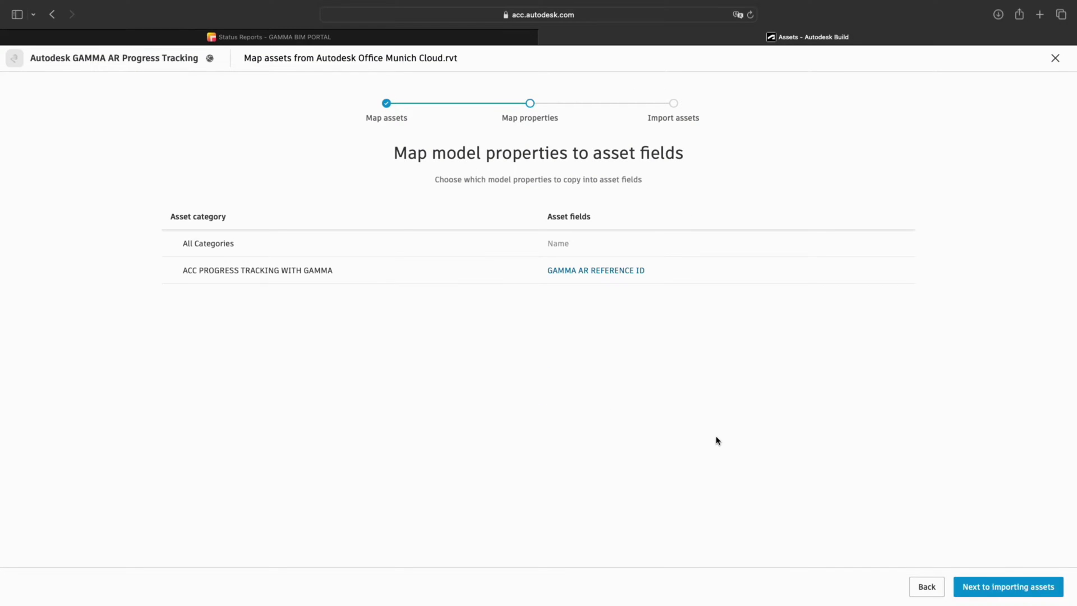
Review and import the 763 assets from Autodesk Office Munich Cloud.rvt
{"action": "left_click", "coordinate": [1004, 588]}
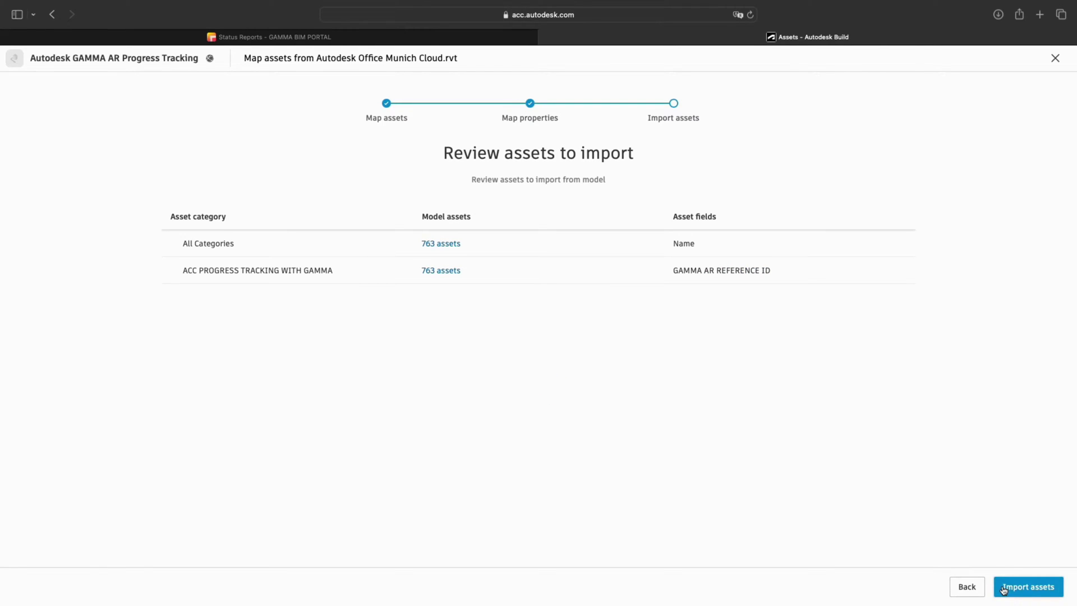
{"action": "left_click", "coordinate": [1010, 591]}
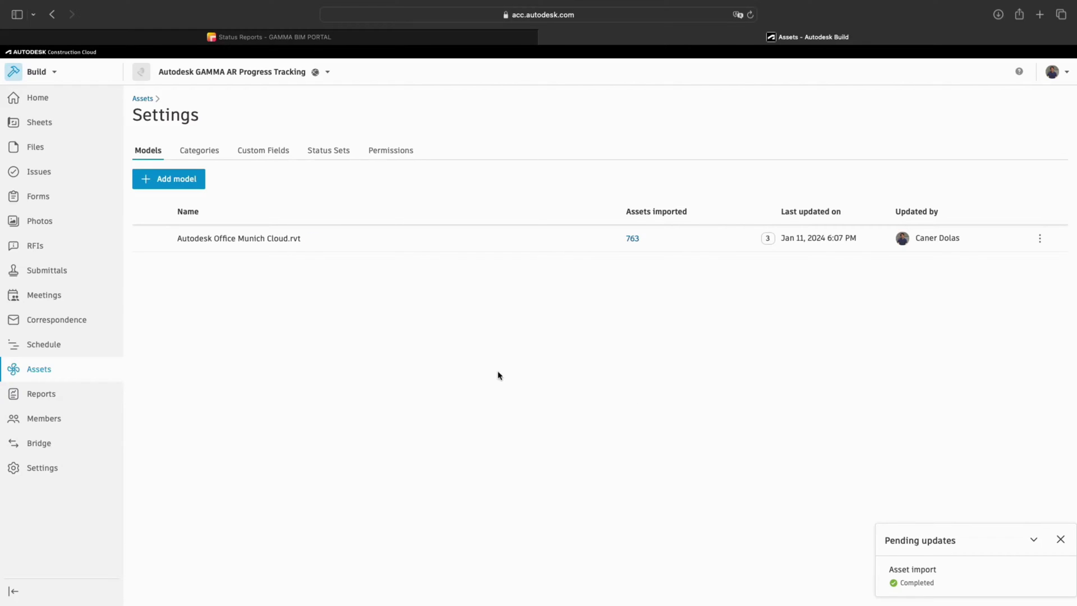
Open the imported assets list and sort it by Status in descending order
{"action": "left_click", "coordinate": [143, 99]}
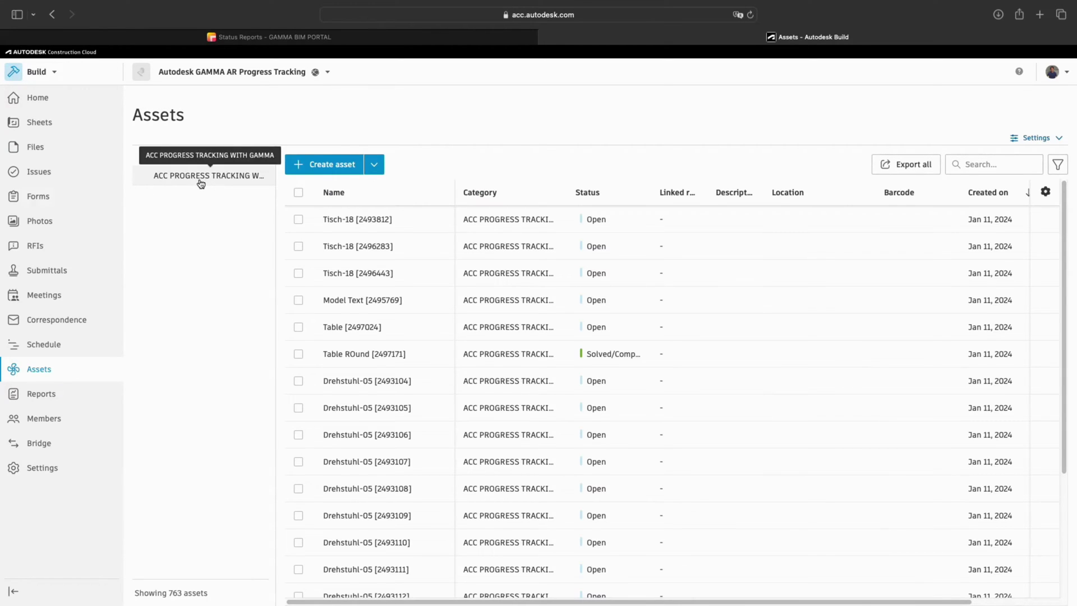
{"action": "scroll", "coordinate": [479, 392], "scroll_direction": "down", "scroll_amount": 5}
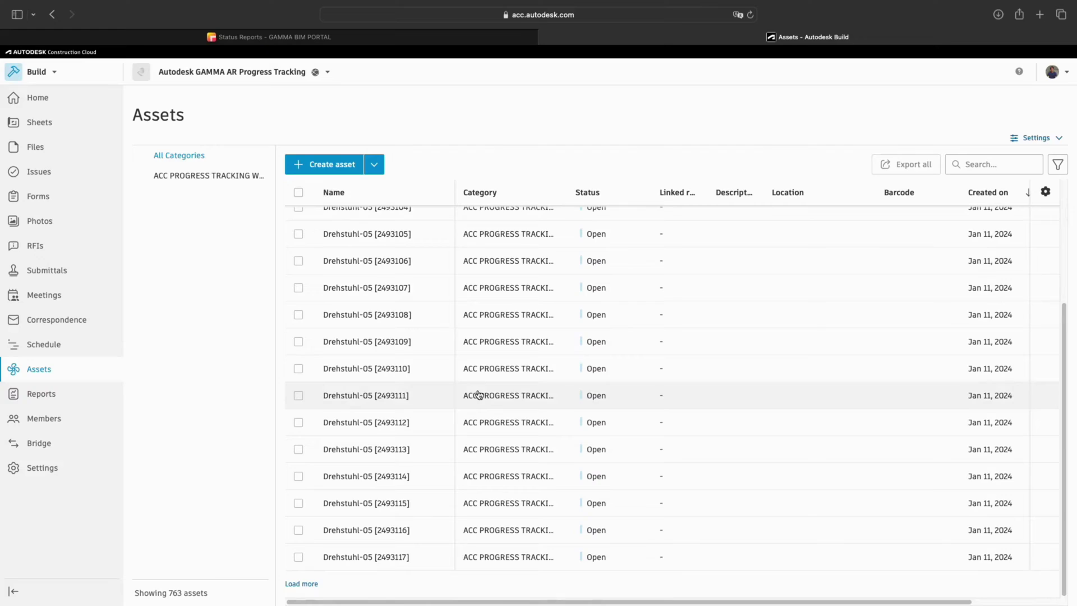
{"action": "scroll", "coordinate": [477, 389], "scroll_direction": "up", "scroll_amount": 5}
{"action": "left_click", "coordinate": [586, 193]}
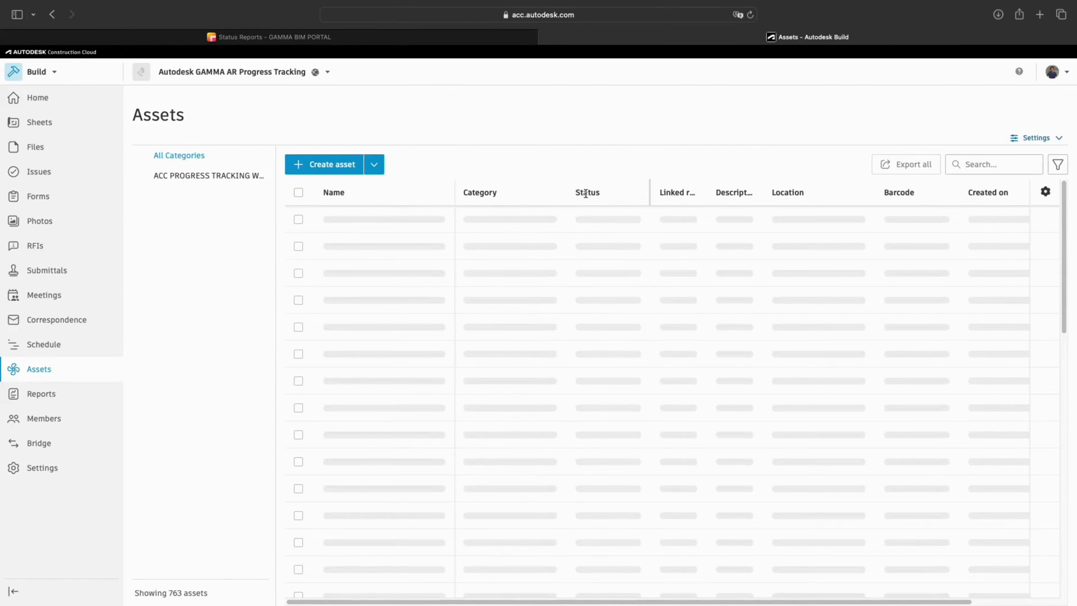
{"action": "left_click", "coordinate": [587, 198]}
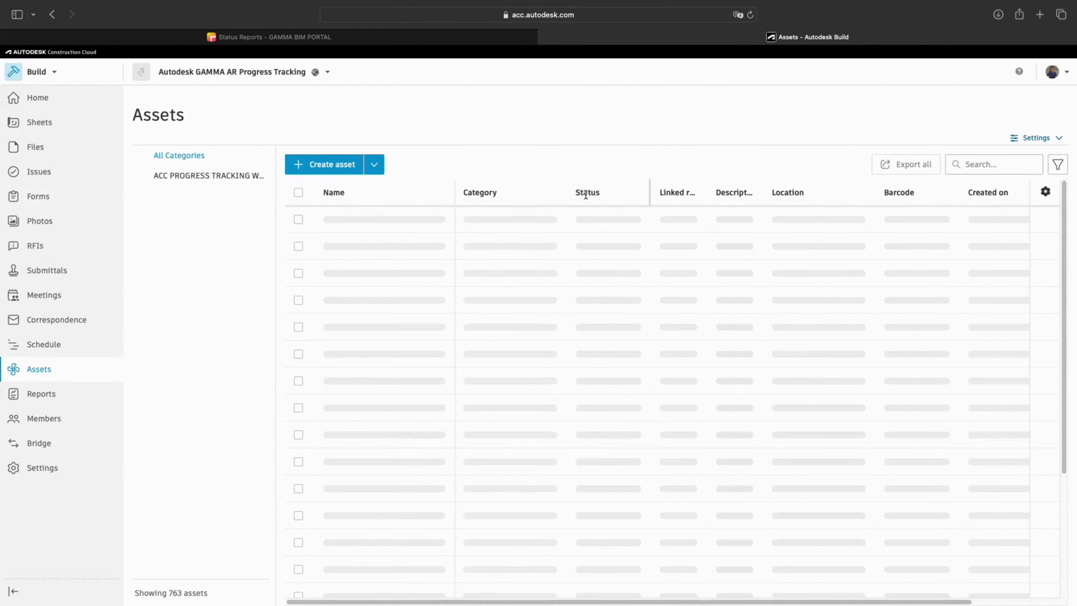
{"action": "scroll", "coordinate": [601, 343], "scroll_direction": "down", "scroll_amount": 3}
{"action": "scroll", "coordinate": [601, 343], "scroll_direction": "down", "scroll_amount": 2}
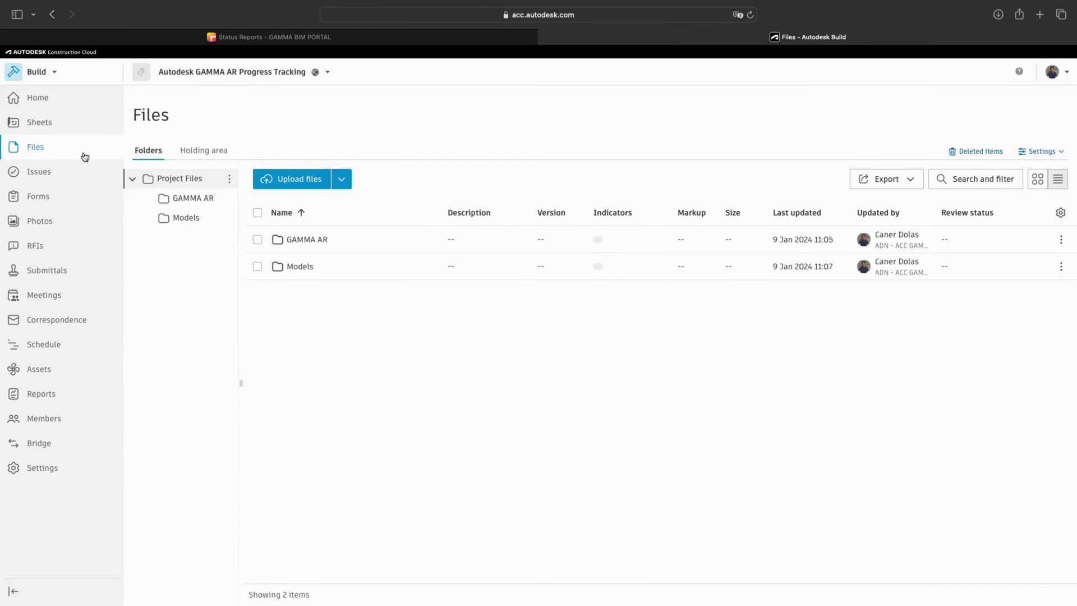
Open Autodesk Office Munich Cloud.rvt (V3) from the Models folder in the viewer
{"action": "left_click", "coordinate": [298, 267]}
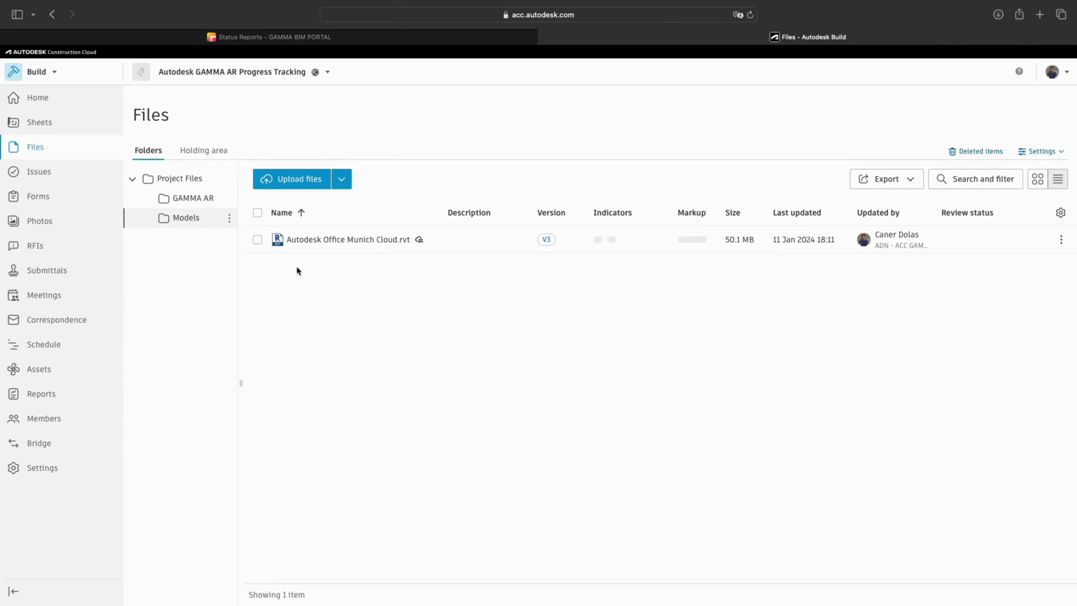
{"action": "left_click", "coordinate": [316, 242]}
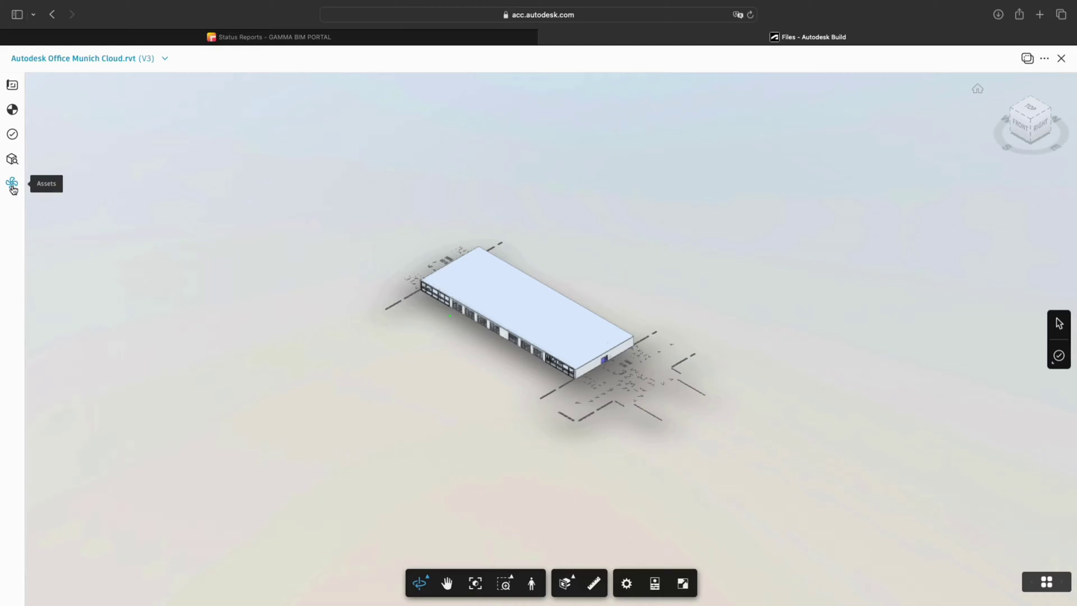
Show the Basic Wall assets colour-coded by GAMMA status, then orbit and zoom into the building
{"action": "left_click", "coordinate": [13, 186]}
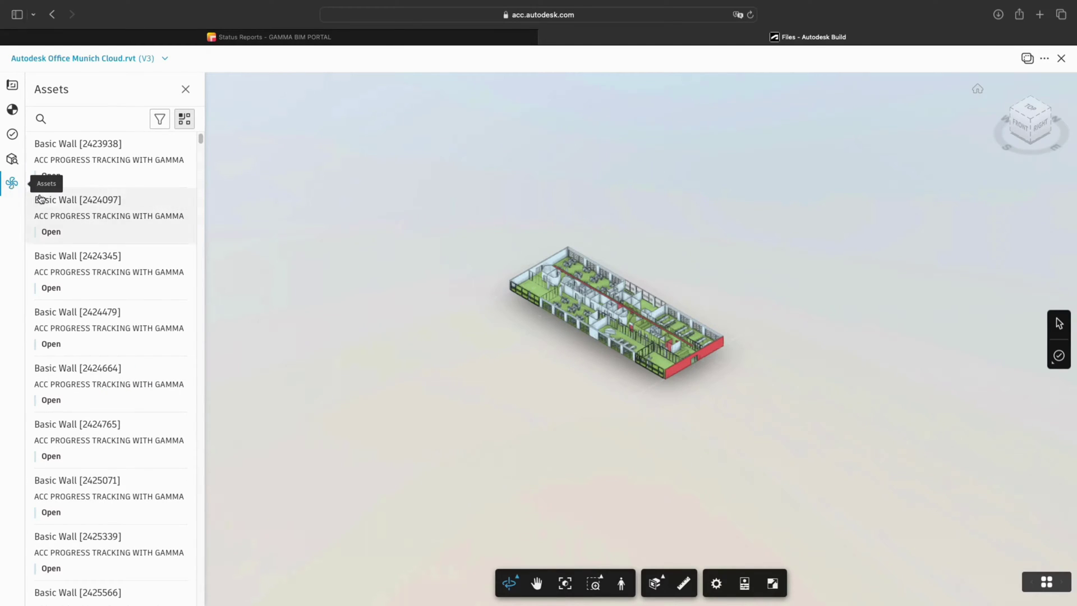
{"action": "scroll", "coordinate": [637, 314], "scroll_direction": "up", "scroll_amount": 5}
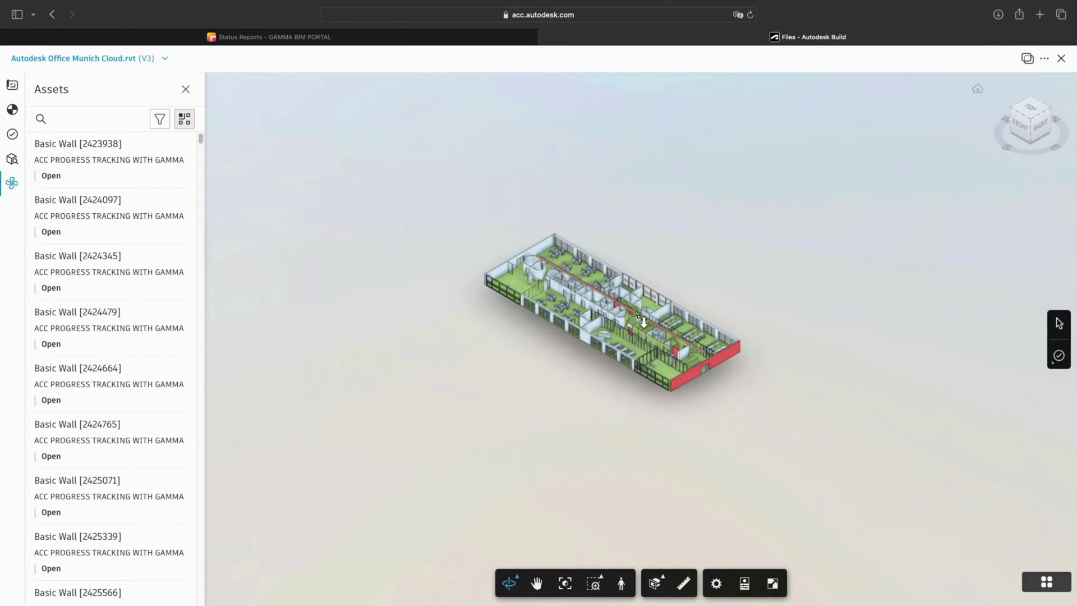
{"action": "mouse_move", "coordinate": [726, 350]}
{"action": "left_mouse_down"}
{"action": "mouse_move", "coordinate": [455, 289]}
{"action": "mouse_move", "coordinate": [446, 321]}
{"action": "mouse_move", "coordinate": [437, 301]}
{"action": "mouse_move", "coordinate": [440, 291]}
{"action": "mouse_move", "coordinate": [515, 382]}
{"action": "mouse_move", "coordinate": [740, 345]}
{"action": "left_mouse_up"}
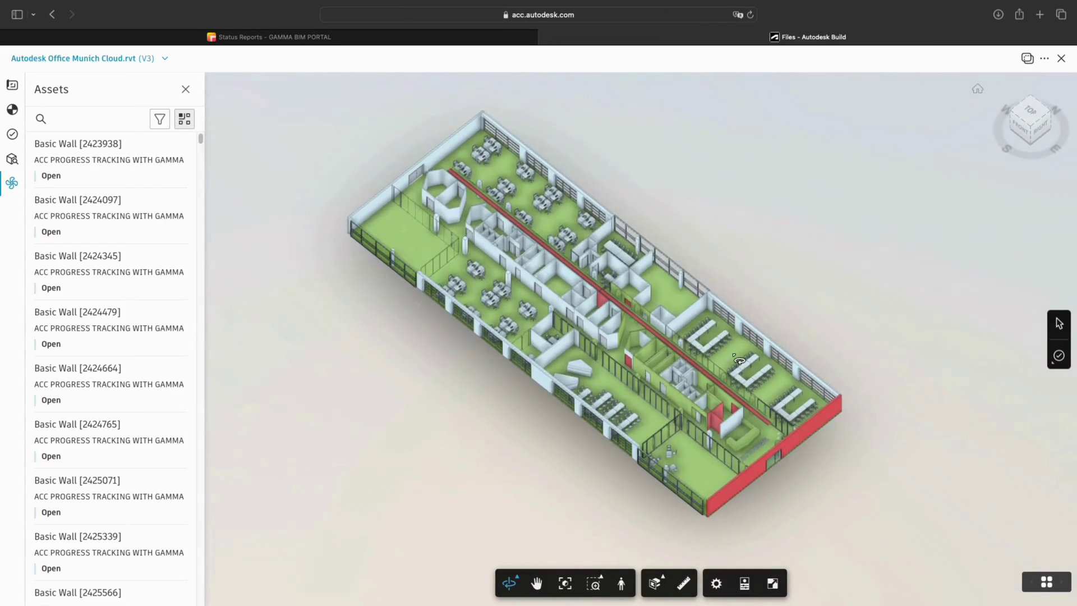
{"action": "scroll", "coordinate": [665, 414], "scroll_direction": "up", "scroll_amount": 5}
{"action": "scroll", "coordinate": [666, 414], "scroll_direction": "up", "scroll_amount": 5}
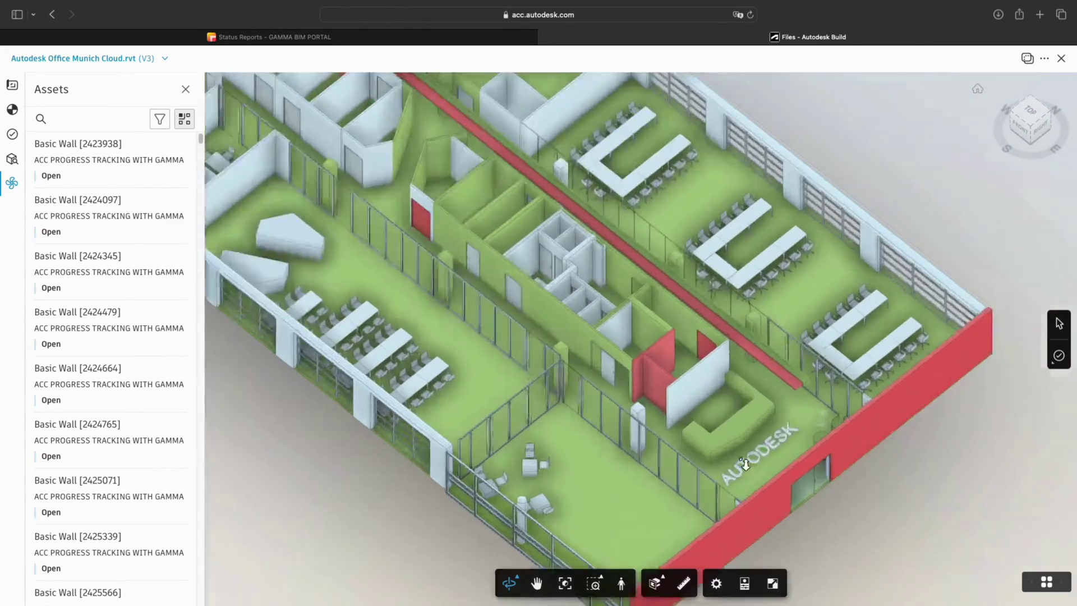
{"action": "scroll", "coordinate": [847, 306], "scroll_direction": "up", "scroll_amount": 5}
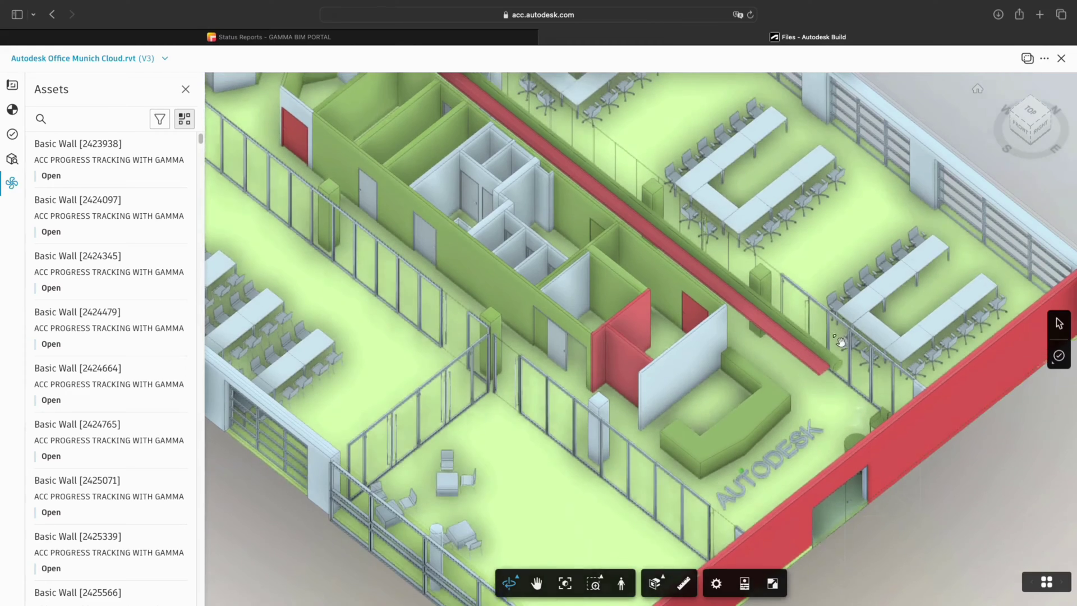
Select Basic Wall [2431643] and list the reference types it can link, including Cost
{"action": "left_click", "coordinate": [570, 320]}
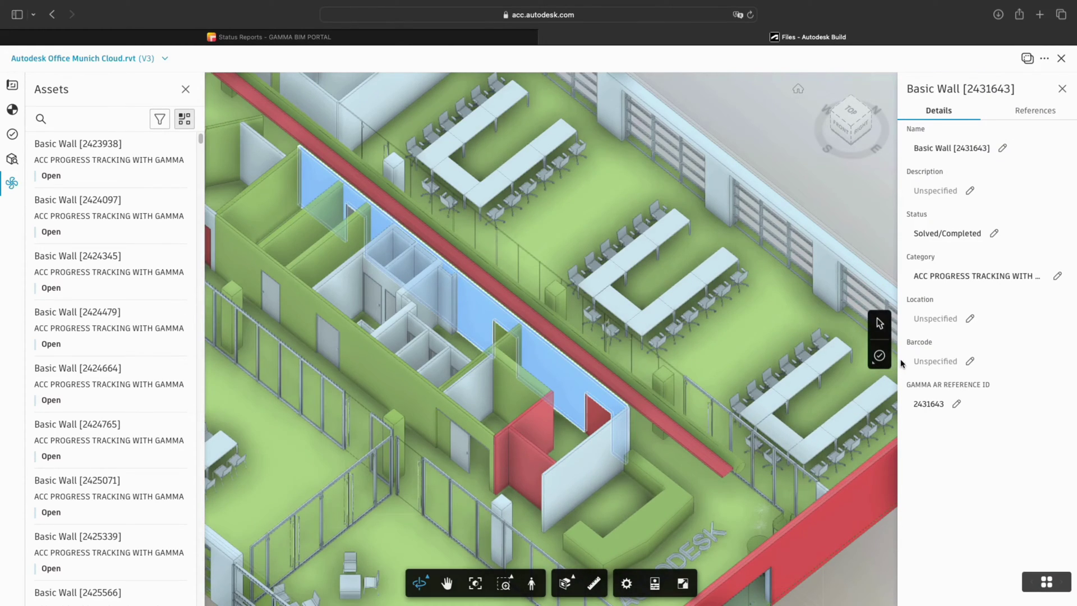
{"action": "left_click", "coordinate": [1034, 115]}
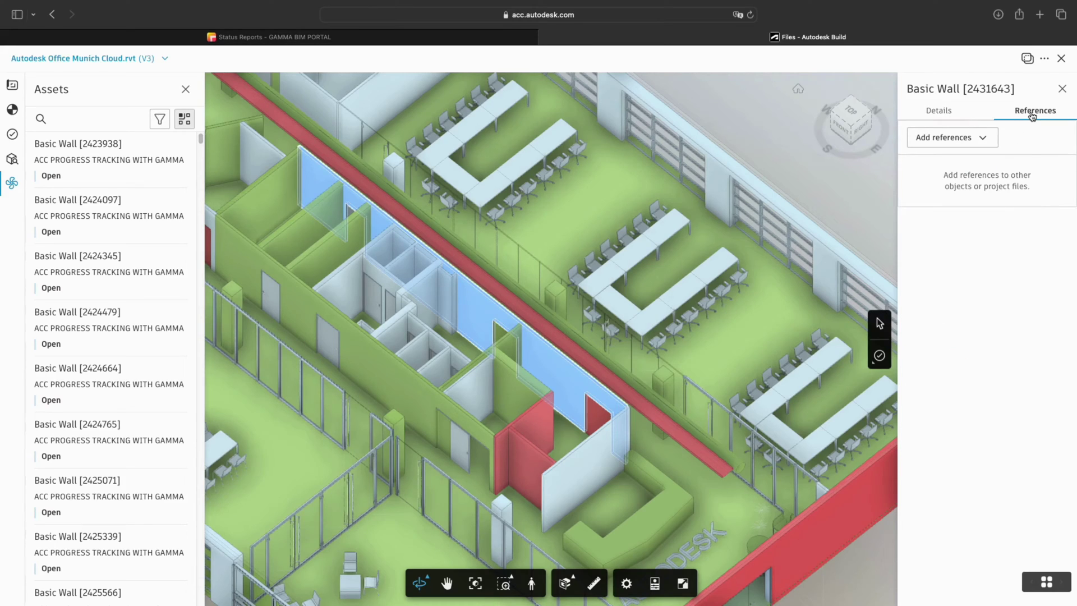
{"action": "left_click", "coordinate": [958, 140]}
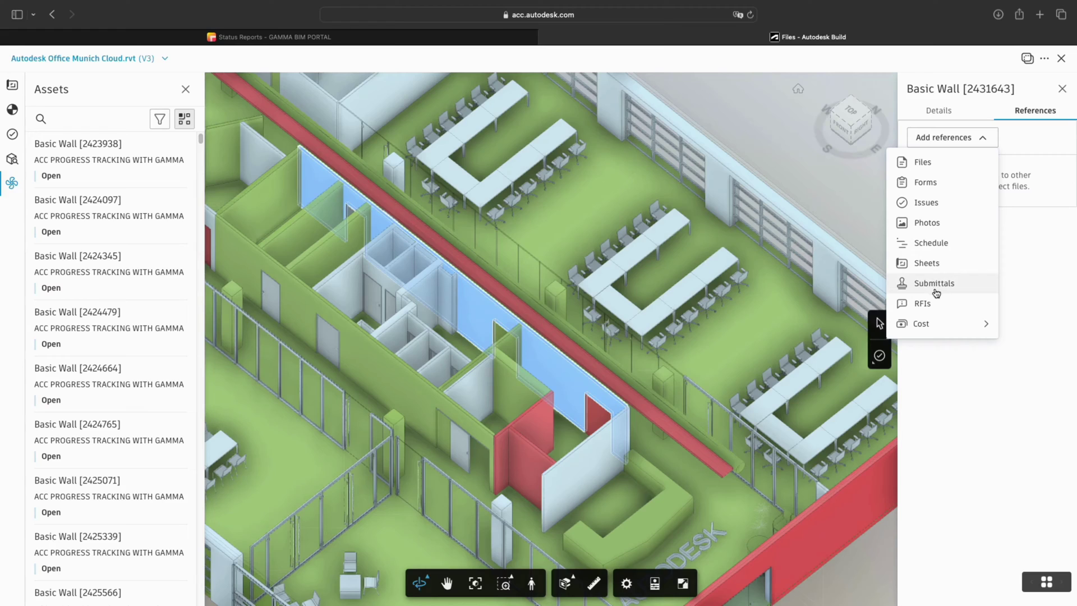
{"action": "mouse_move", "coordinate": [934, 324]}
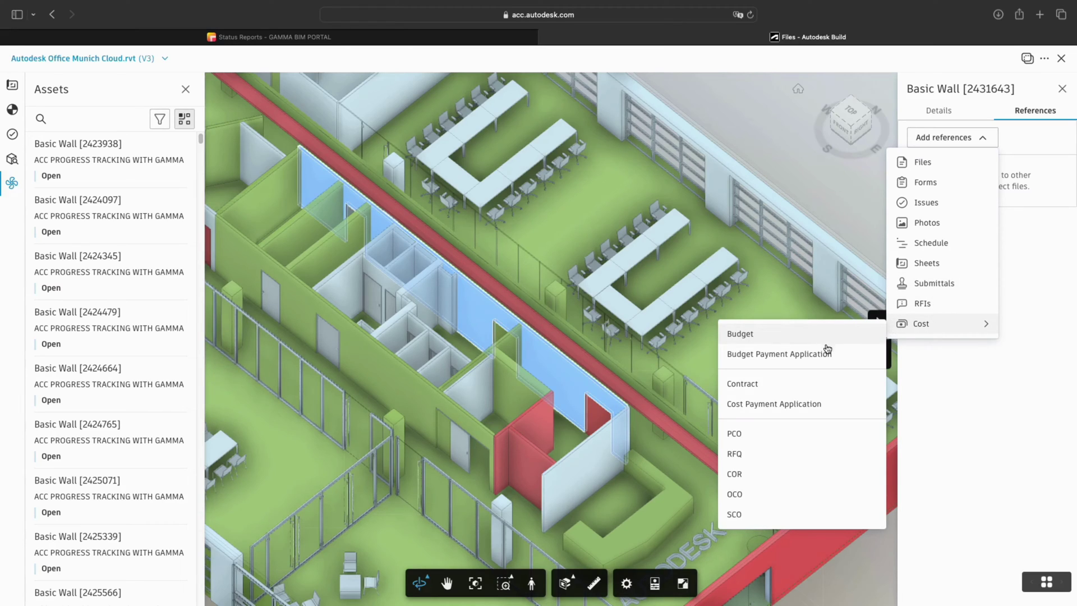